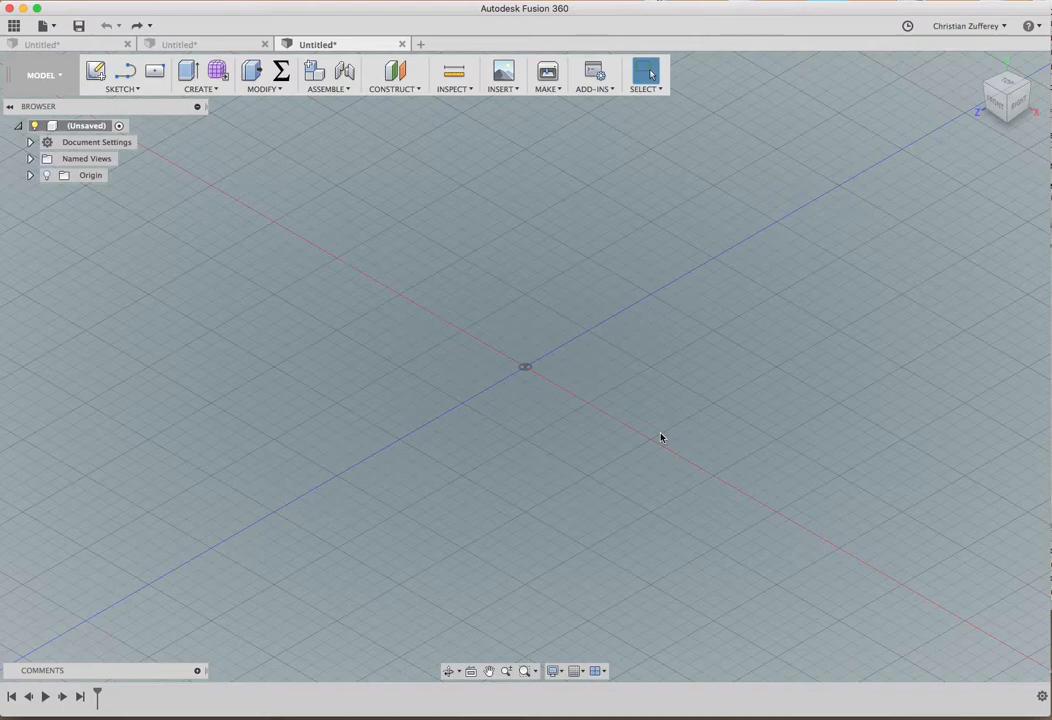
# Create a new component in the empty design and start a sketch on the horizontal XZ plane.
pyautogui.rightClick(76, 130)
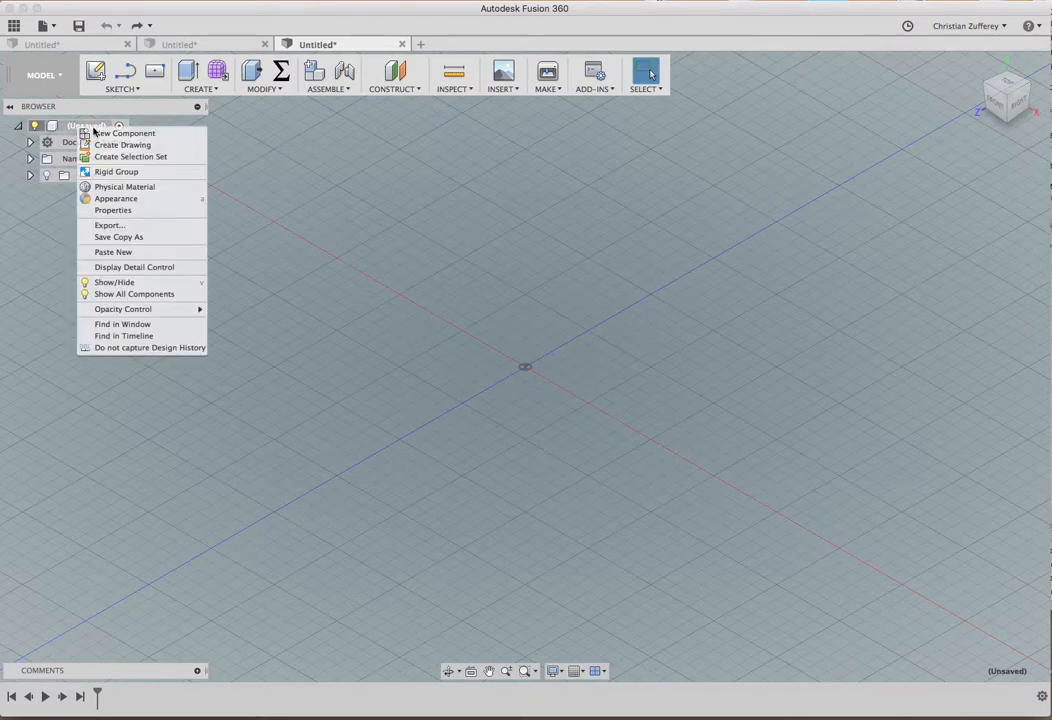
pyautogui.click(88, 131)
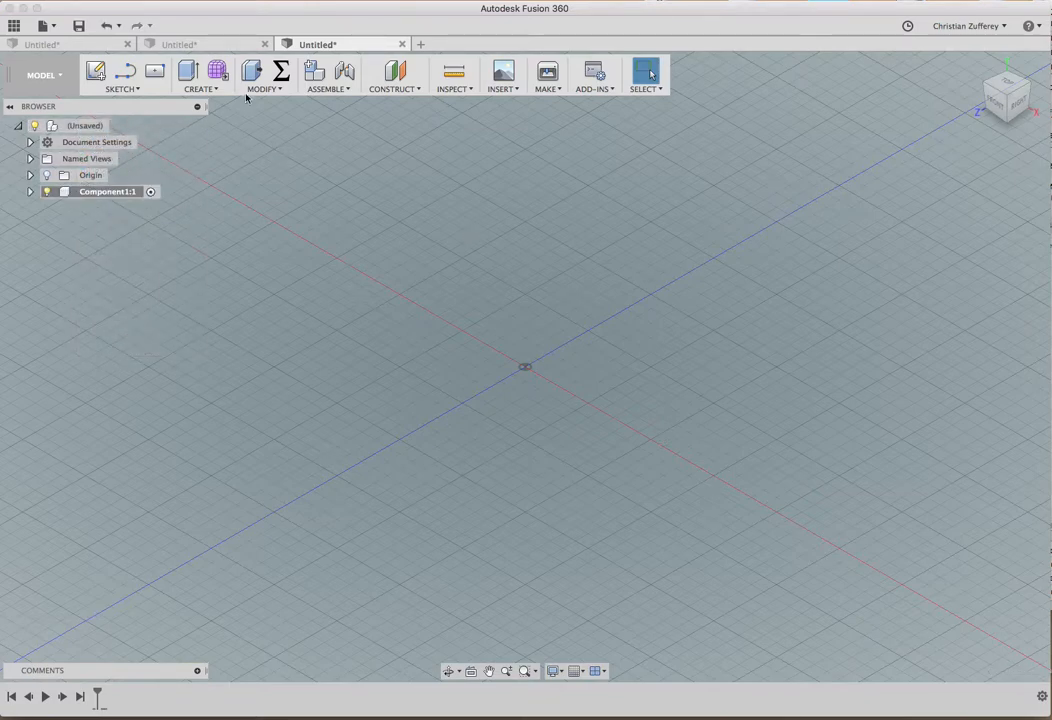
pyautogui.click(96, 72)
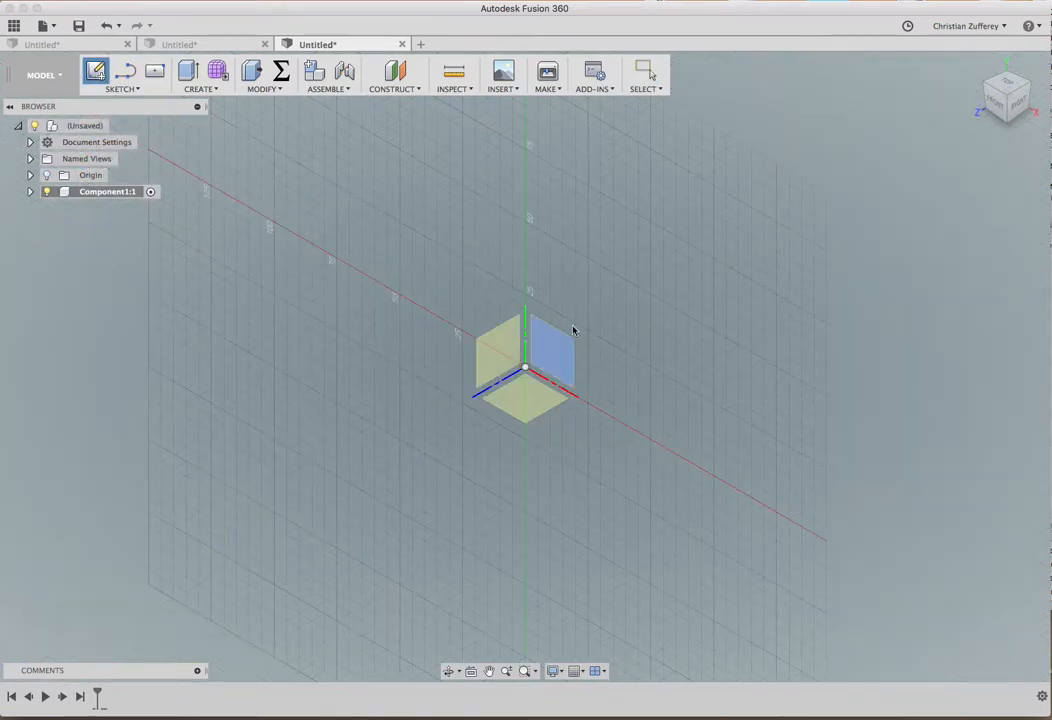
pyautogui.click(540, 394)
# Sketch a center rectangle on the origin, 20 mm high and about 30 mm wide, and finish the sketch.
pyautogui.click(155, 71)
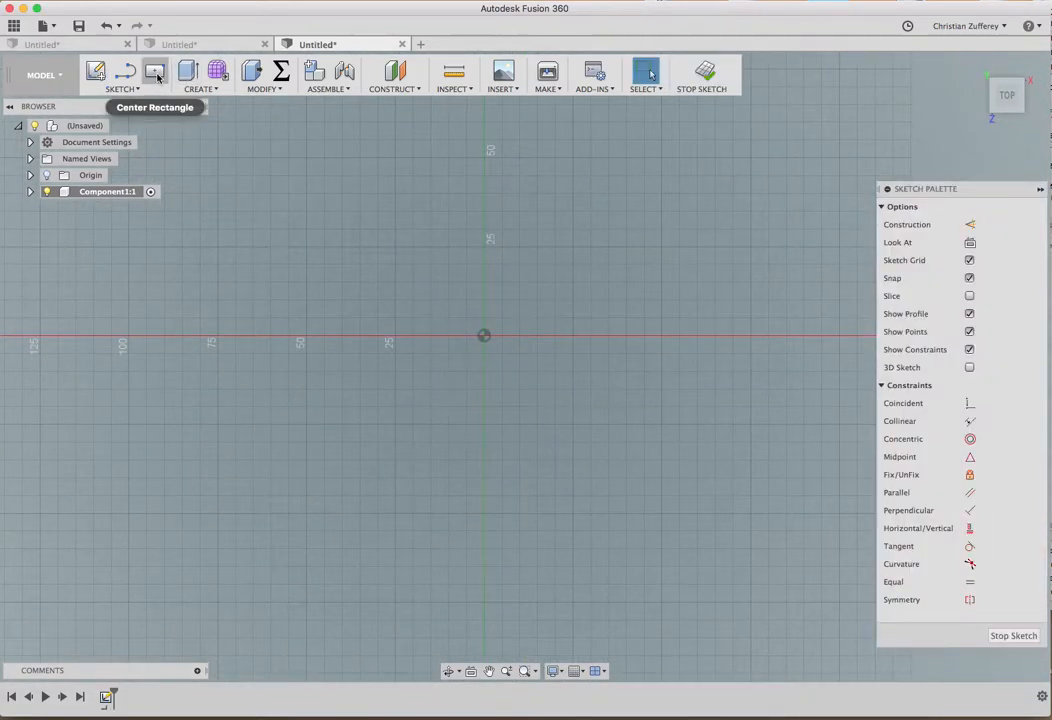
pyautogui.click(485, 338)
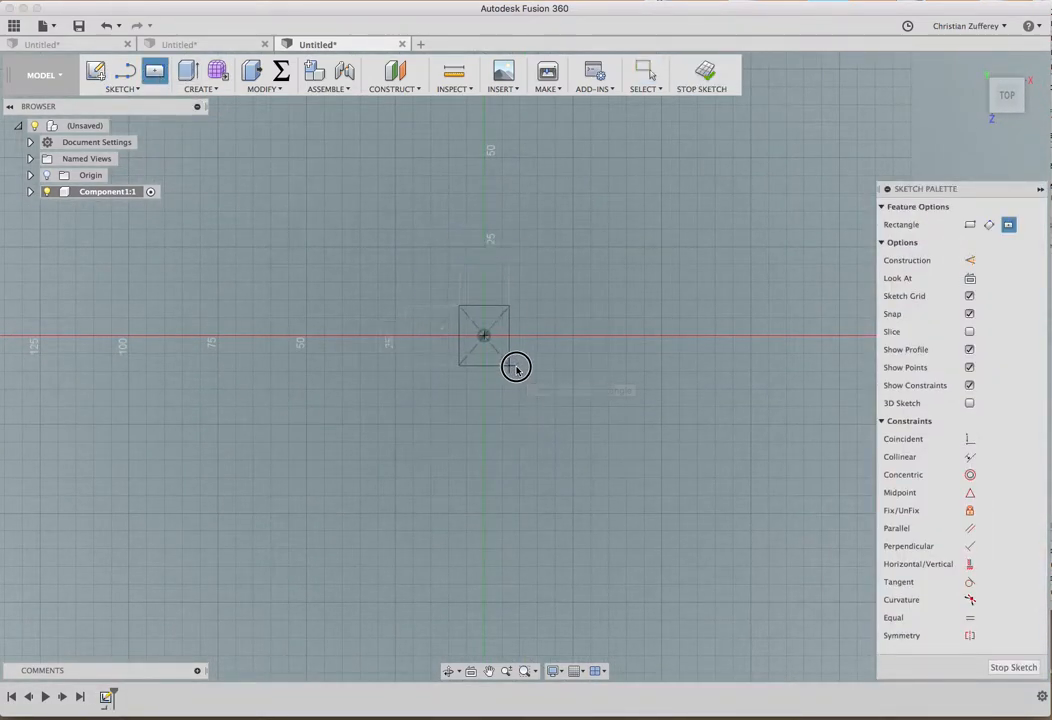
pyautogui.press('Tab')
pyautogui.press('Return')
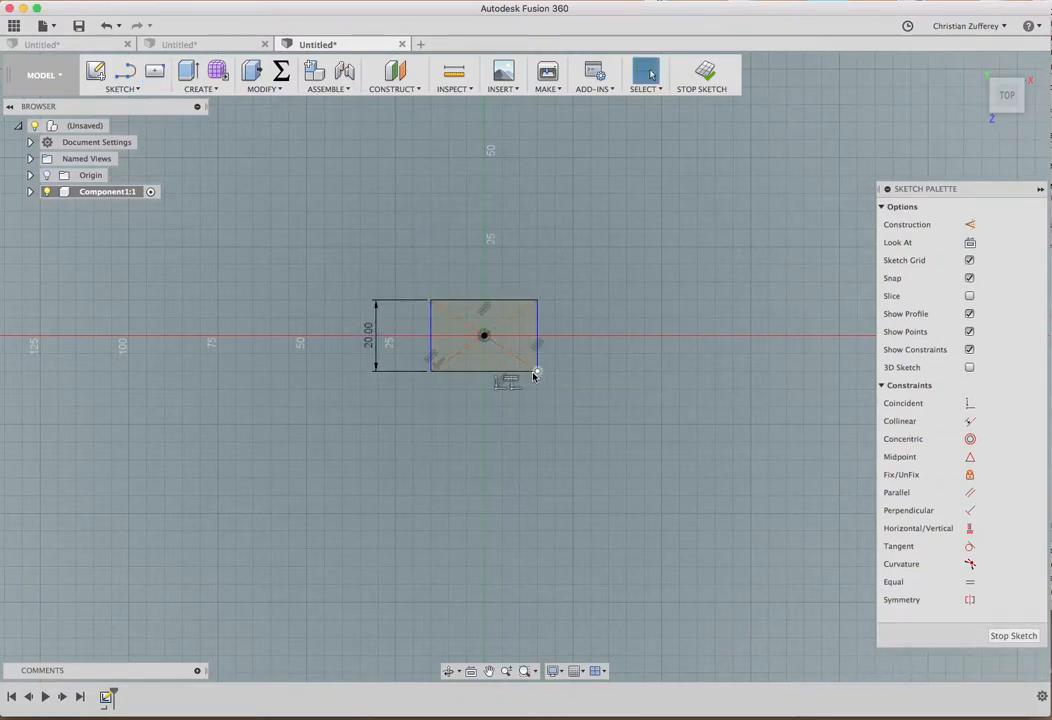
pyautogui.click(703, 68)
# Extrude the rectangle profile upward into a solid box with Press Pull and shift the component slightly.
pyautogui.press('q')
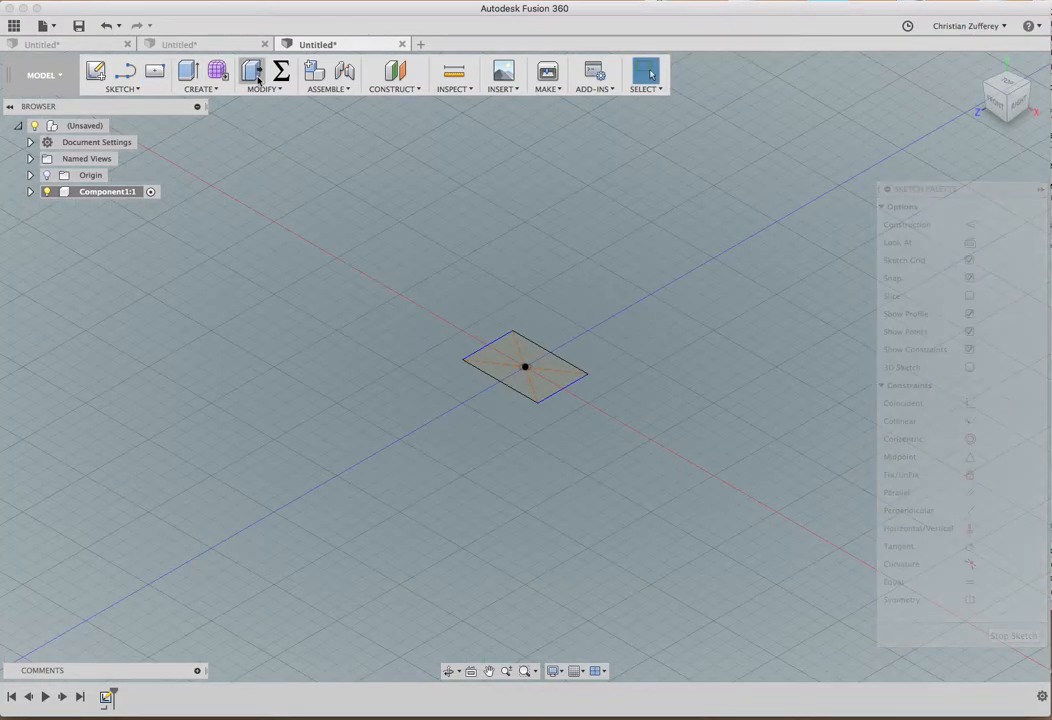
pyautogui.click(509, 362)
pyautogui.moveTo(526, 352); pyautogui.dragTo(527, 300)
pyautogui.press('Return')
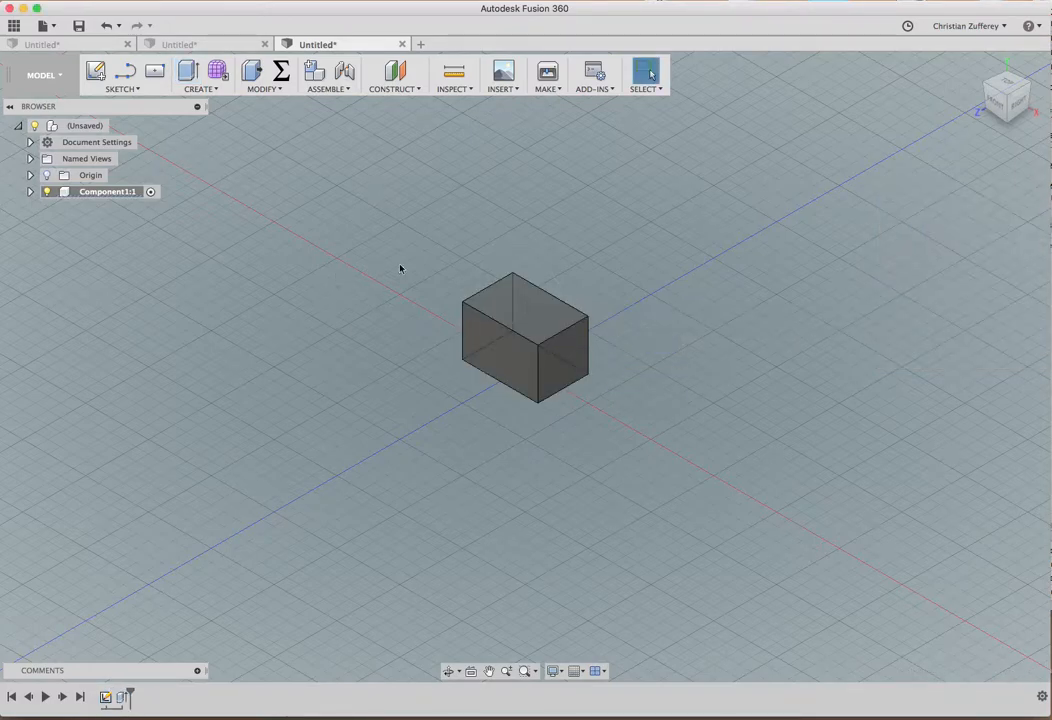
pyautogui.moveTo(542, 320)
pyautogui.mouseDown()
pyautogui.moveTo(540, 347)
pyautogui.moveTo(543, 339)
pyautogui.mouseUp()
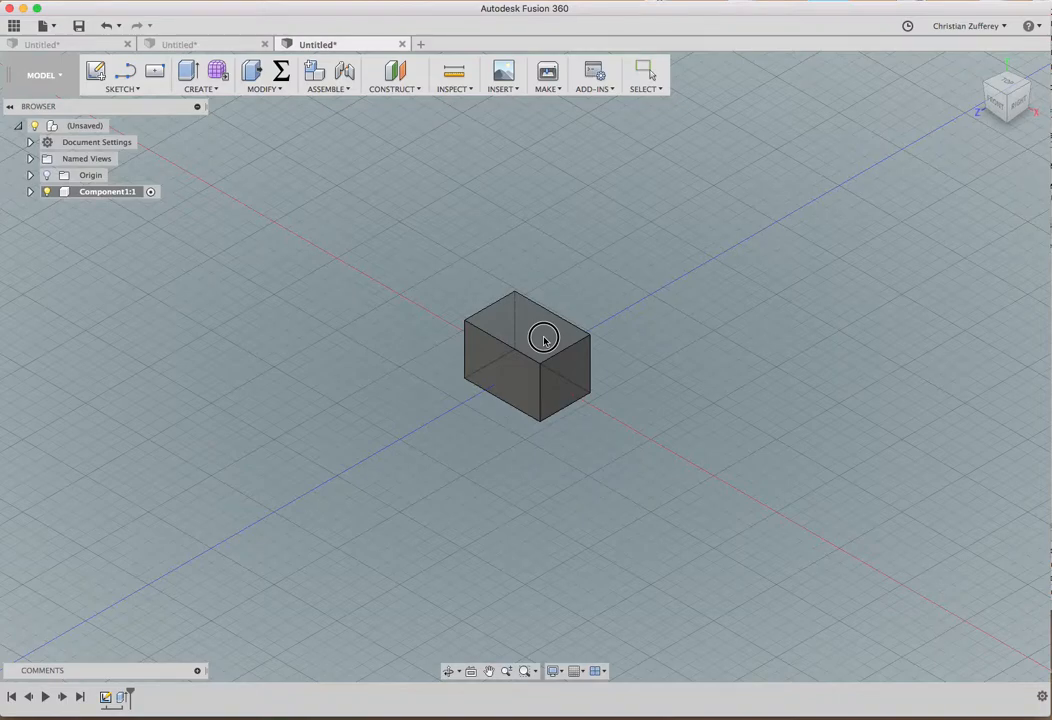
# Copy the box component, paste it as a linked instance into the top-level assembly and move it 50 mm along X.
pyautogui.rightClick(90, 194)
pyautogui.click(117, 368)
pyautogui.click(72, 126)
pyautogui.rightClick(78, 127)
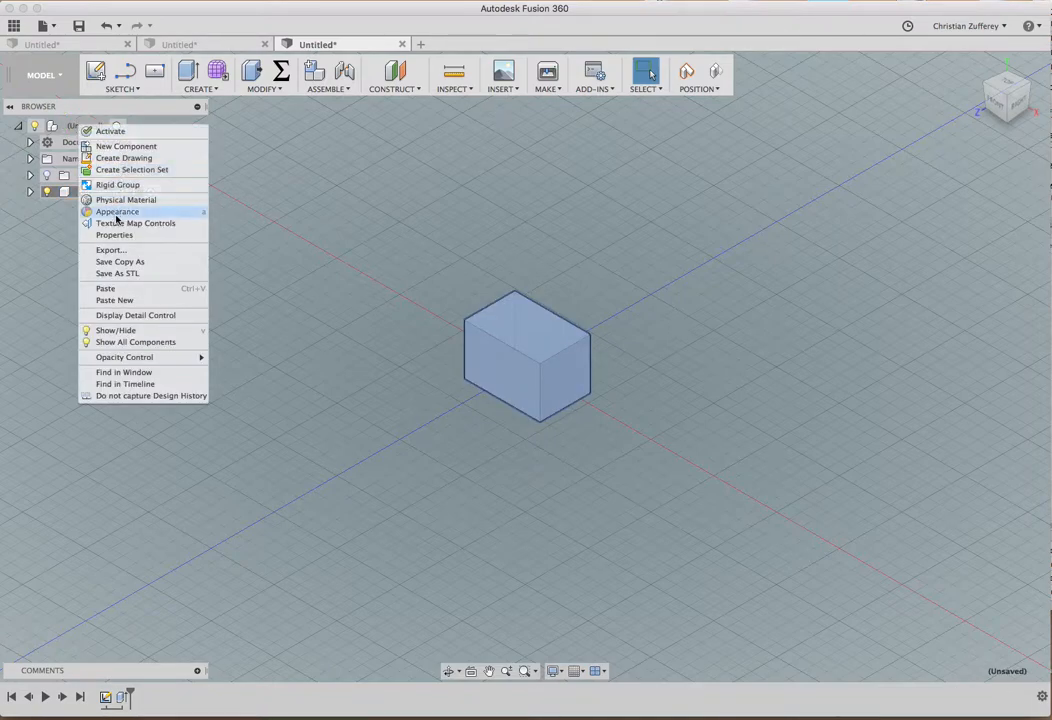
pyautogui.click(73, 288)
pyautogui.click(602, 378)
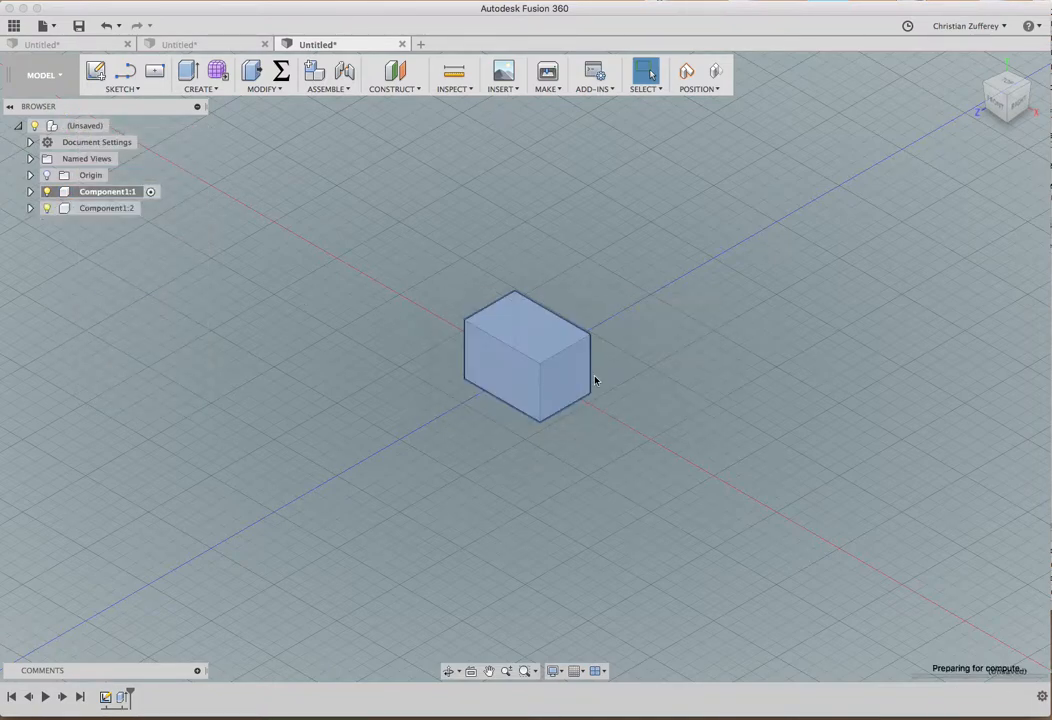
pyautogui.moveTo(556, 372); pyautogui.dragTo(679, 466)
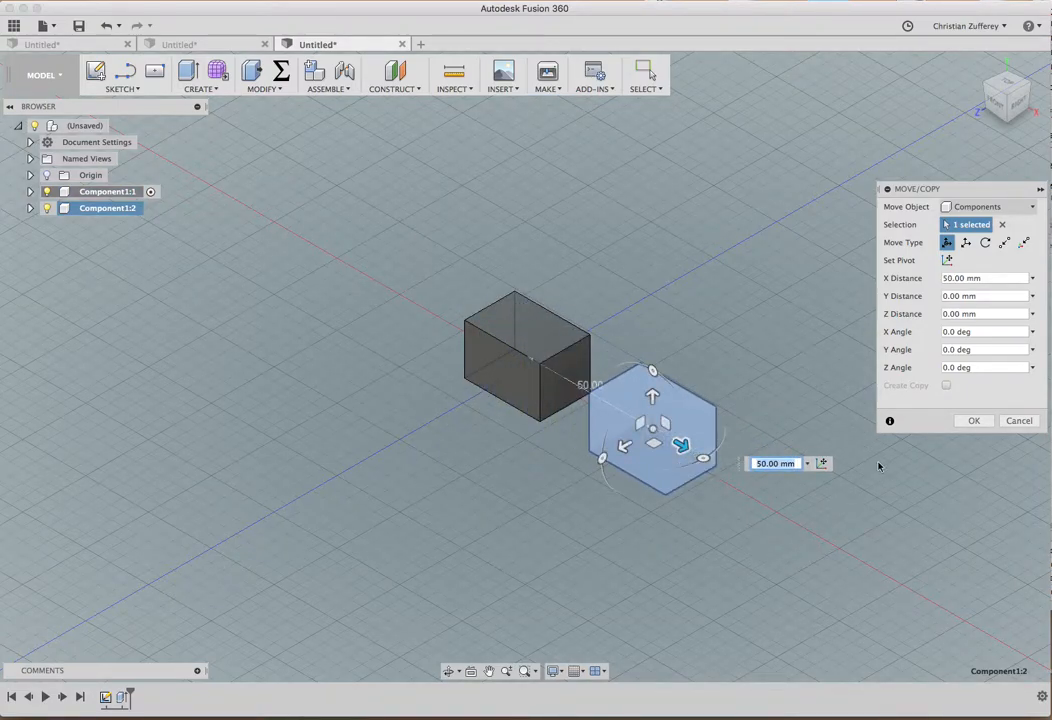
pyautogui.click(974, 421)
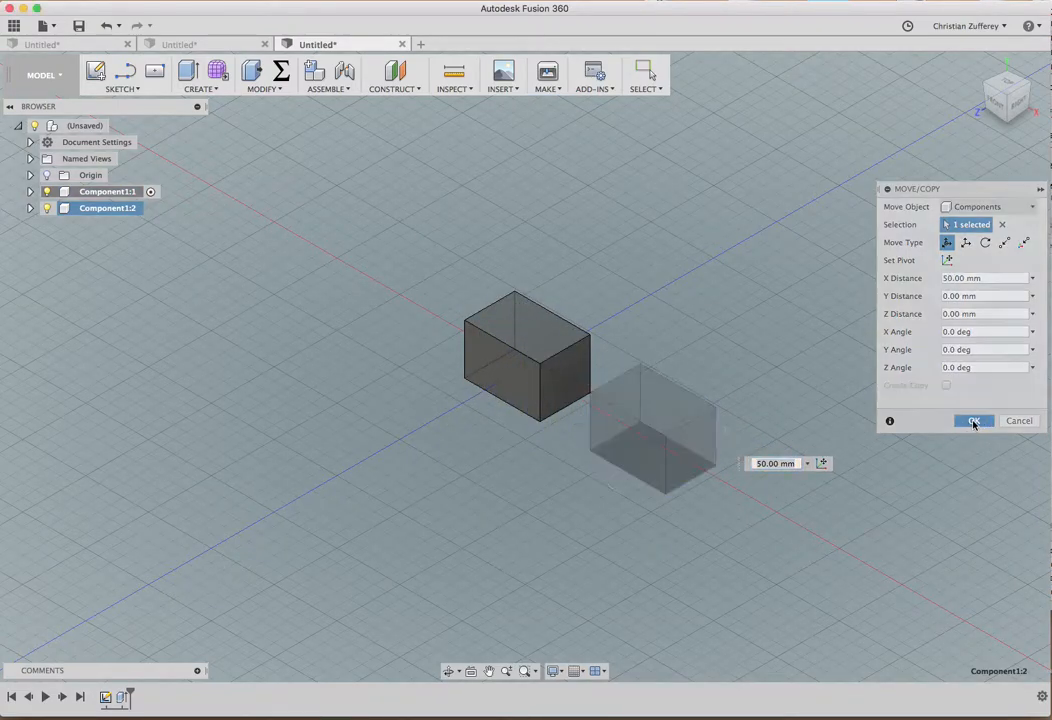
# Press Pull the top face of the original box to a distance of 30 mm.
pyautogui.click(251, 70)
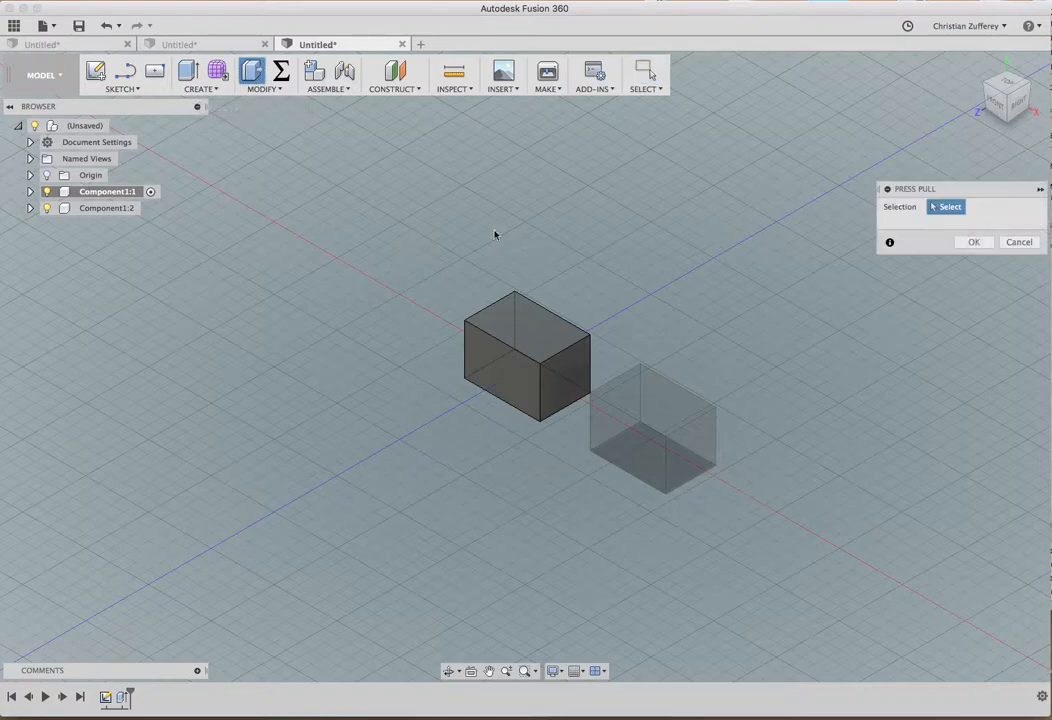
pyautogui.click(526, 331)
pyautogui.moveTo(528, 318); pyautogui.dragTo(526, 275)
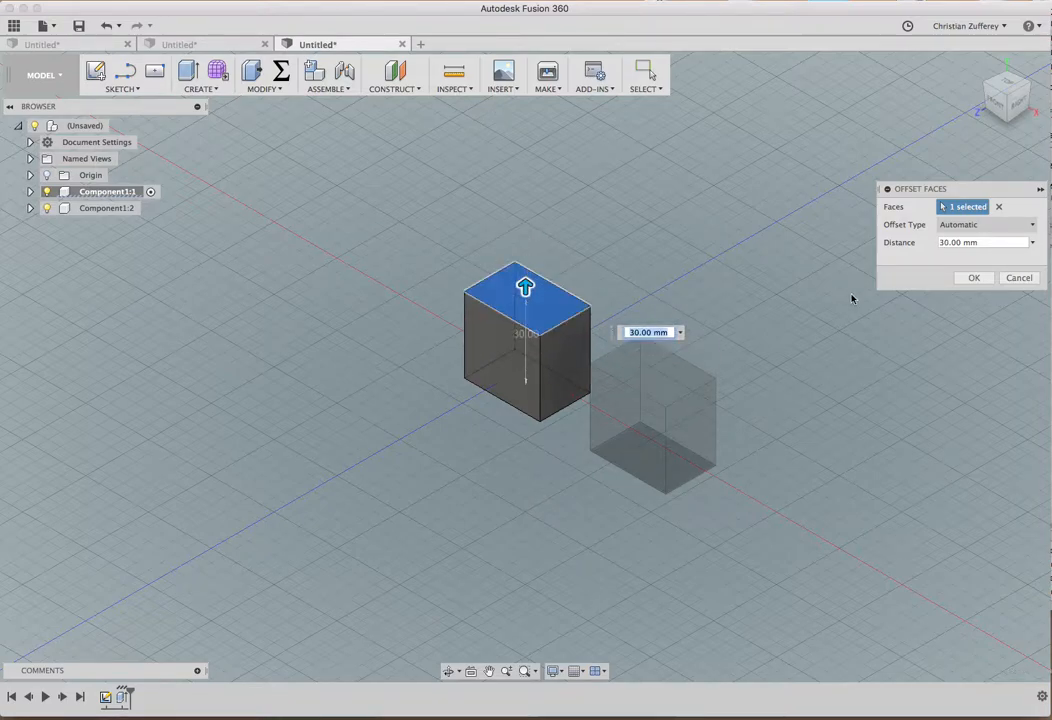
pyautogui.click(975, 279)
# Activate the top-level assembly and offset the front face of the original box outward by 20 mm.
pyautogui.click(93, 126)
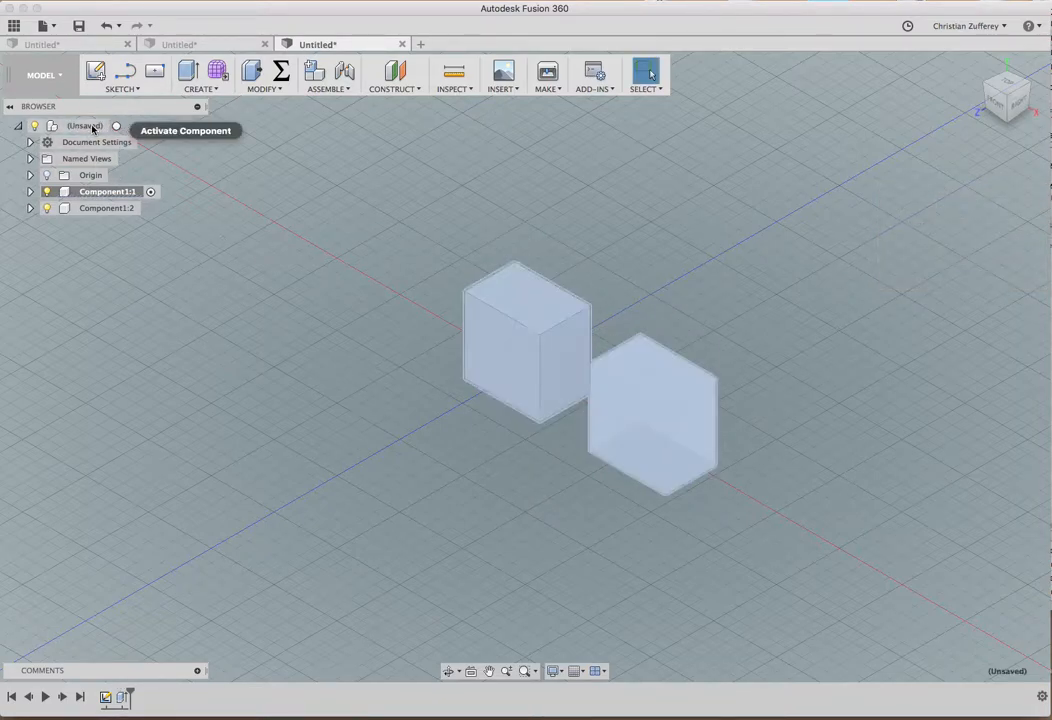
pyautogui.click(117, 126)
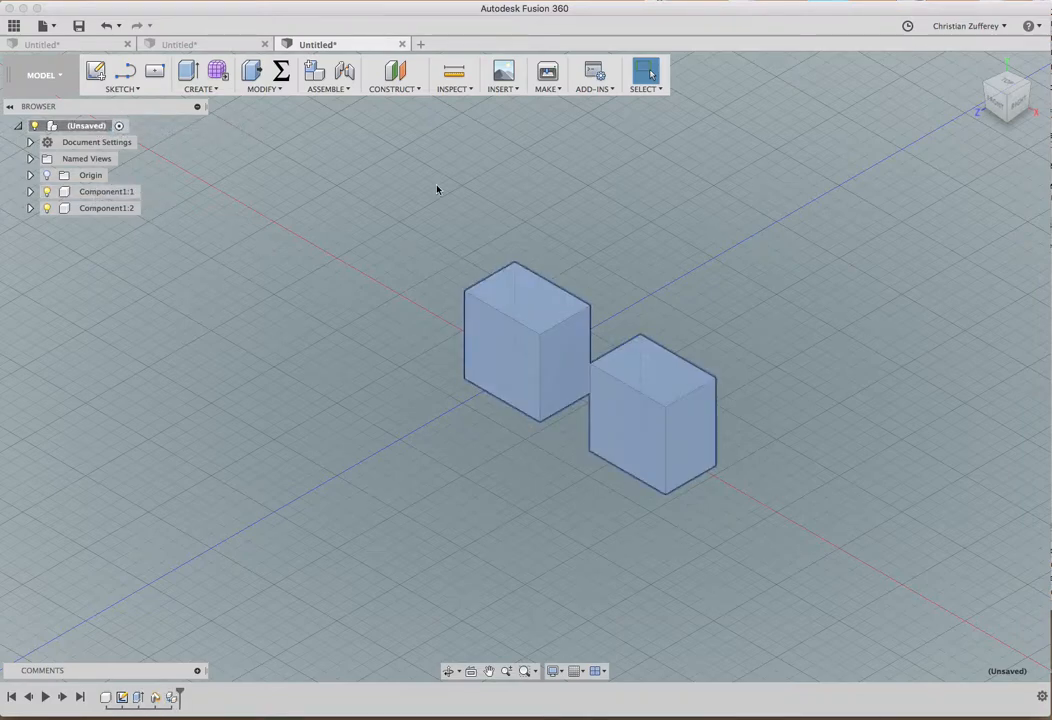
pyautogui.click(251, 70)
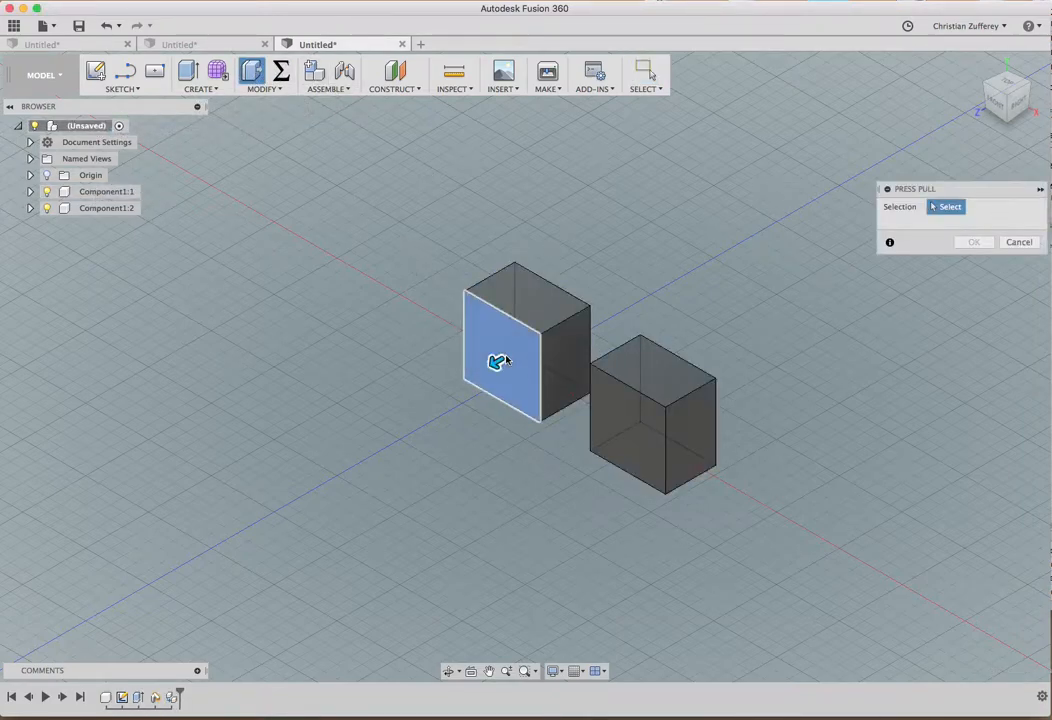
pyautogui.click(506, 360)
pyautogui.moveTo(495, 357); pyautogui.dragTo(443, 393)
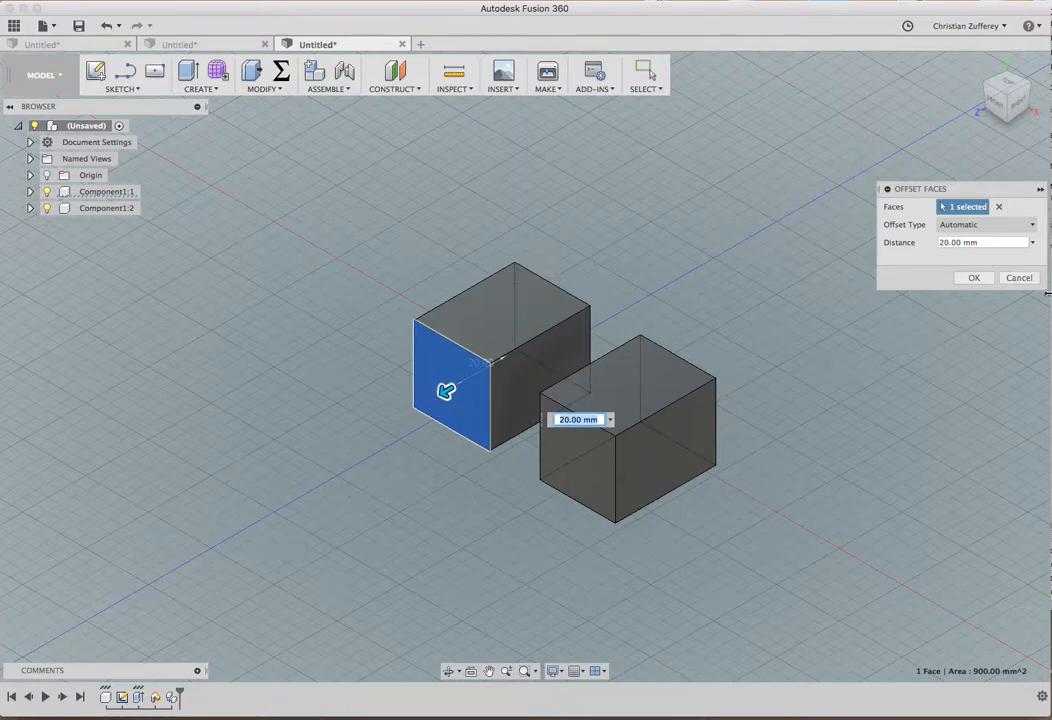
pyautogui.click(964, 279)
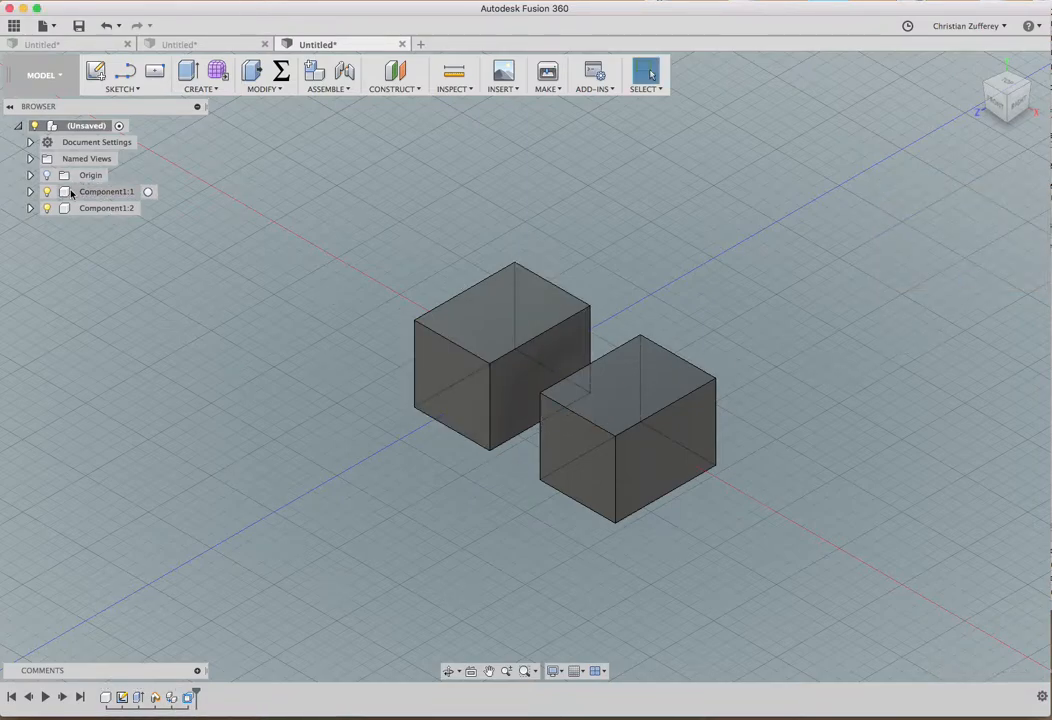
# Copy the original box, insert it with Paste New as an independent component and move it clear of the original along negative X.
pyautogui.rightClick(108, 193)
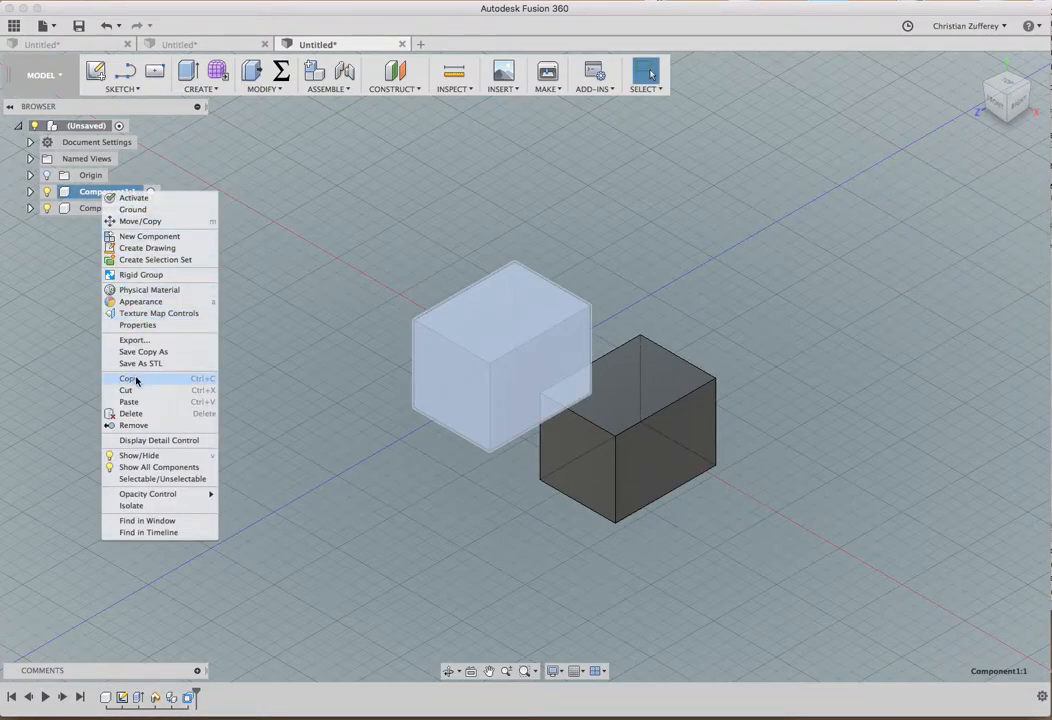
pyautogui.click(130, 379)
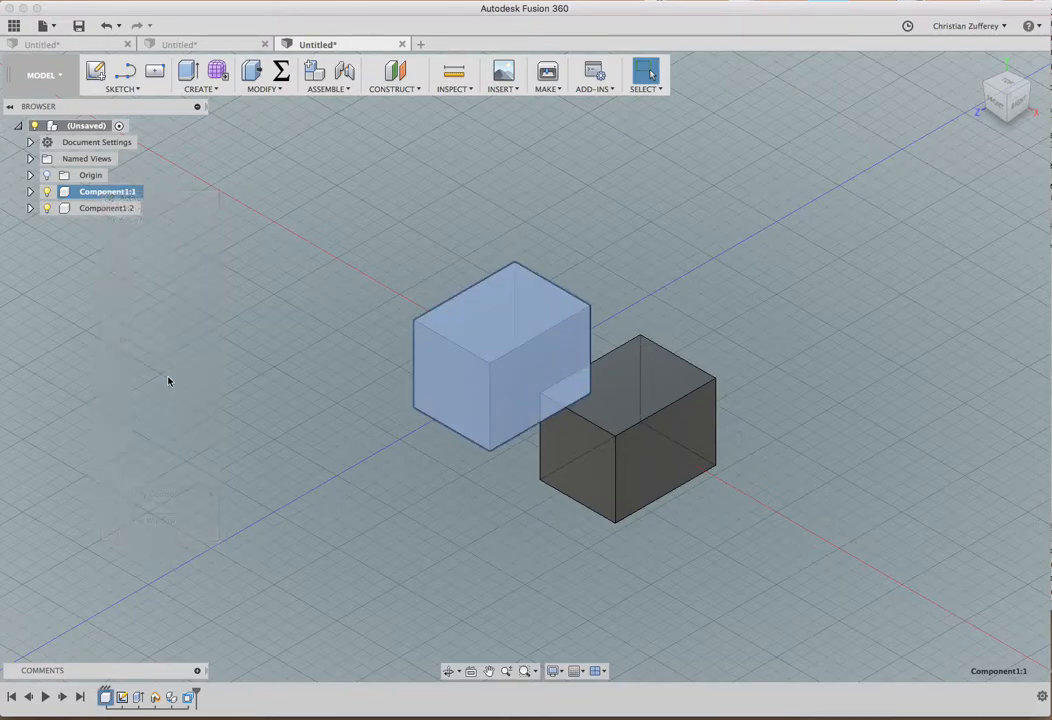
pyautogui.click(84, 127)
pyautogui.rightClick(84, 127)
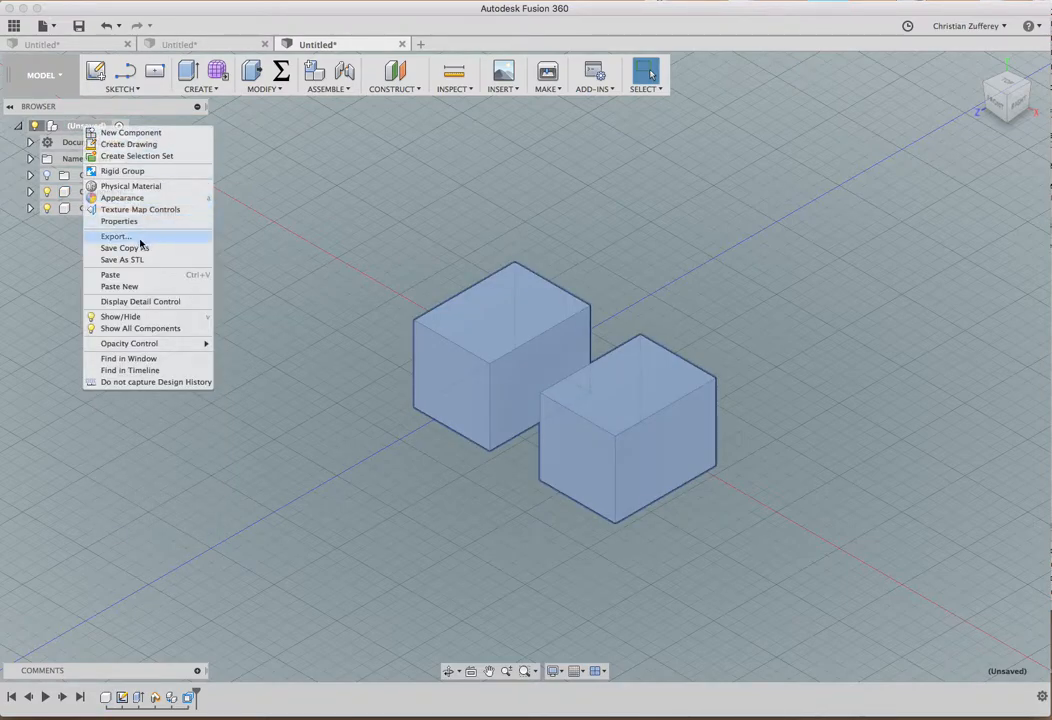
pyautogui.click(121, 288)
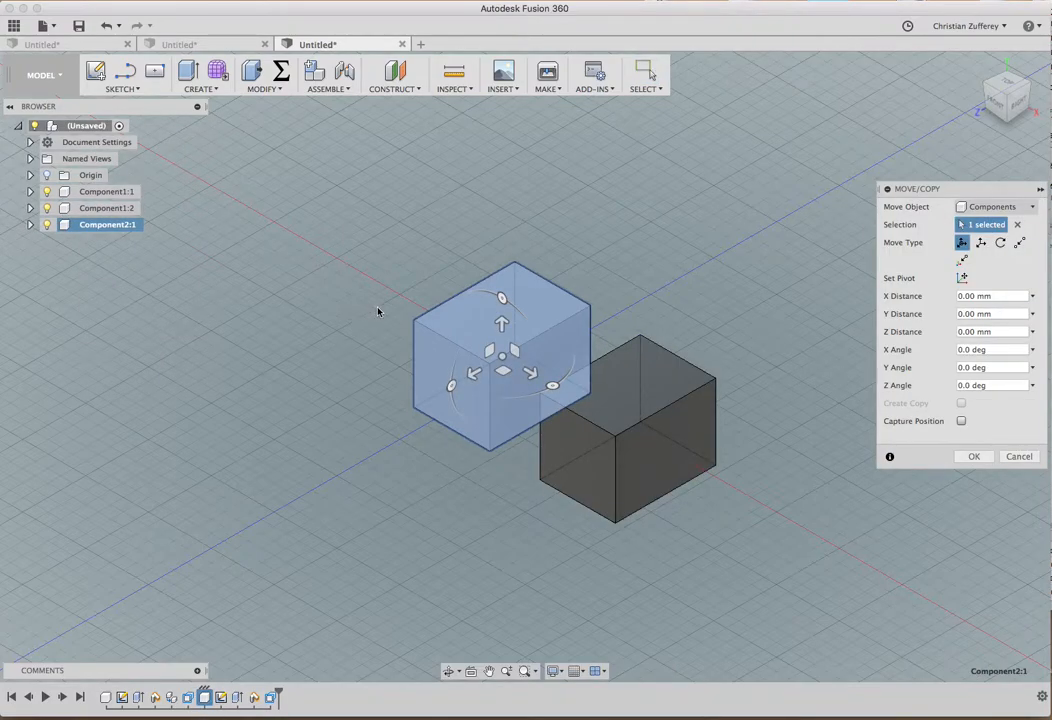
pyautogui.moveTo(526, 371); pyautogui.dragTo(398, 300)
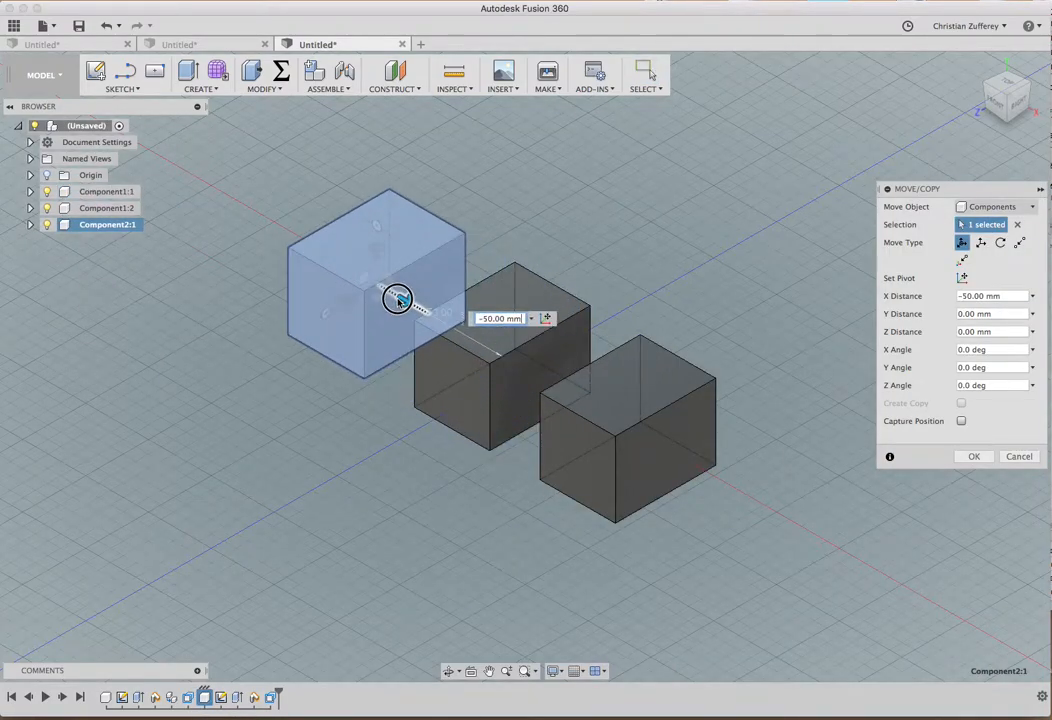
pyautogui.press('Return')
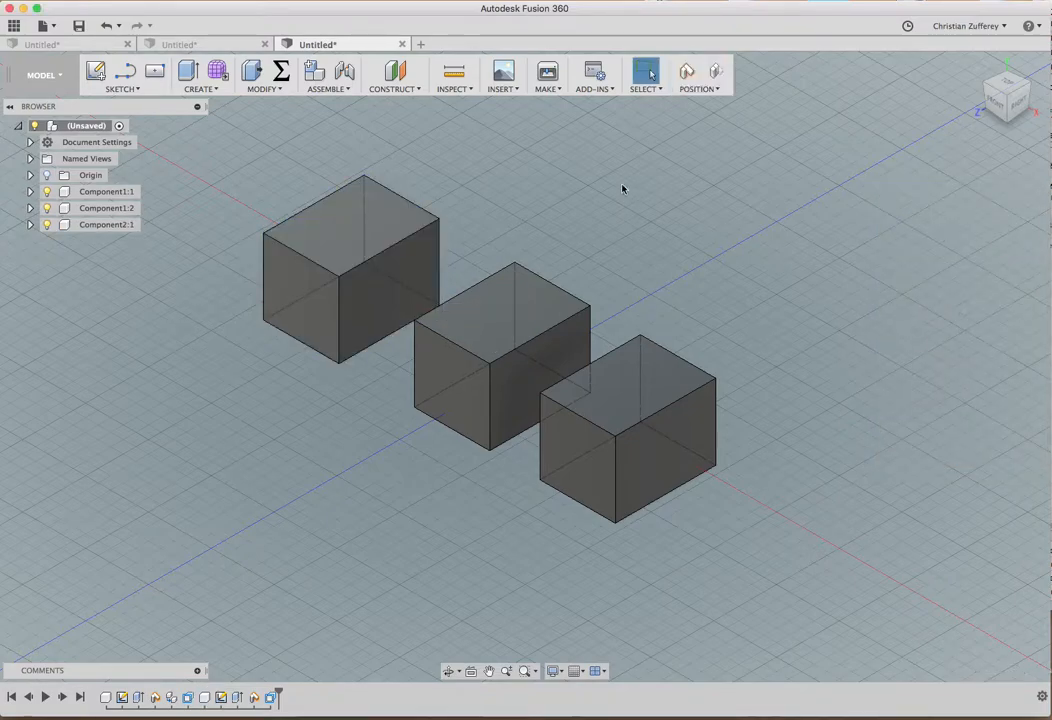
# Press Pull the top face of the independent copy to a distance of 55 mm.
pyautogui.click(251, 70)
pyautogui.click(347, 218)
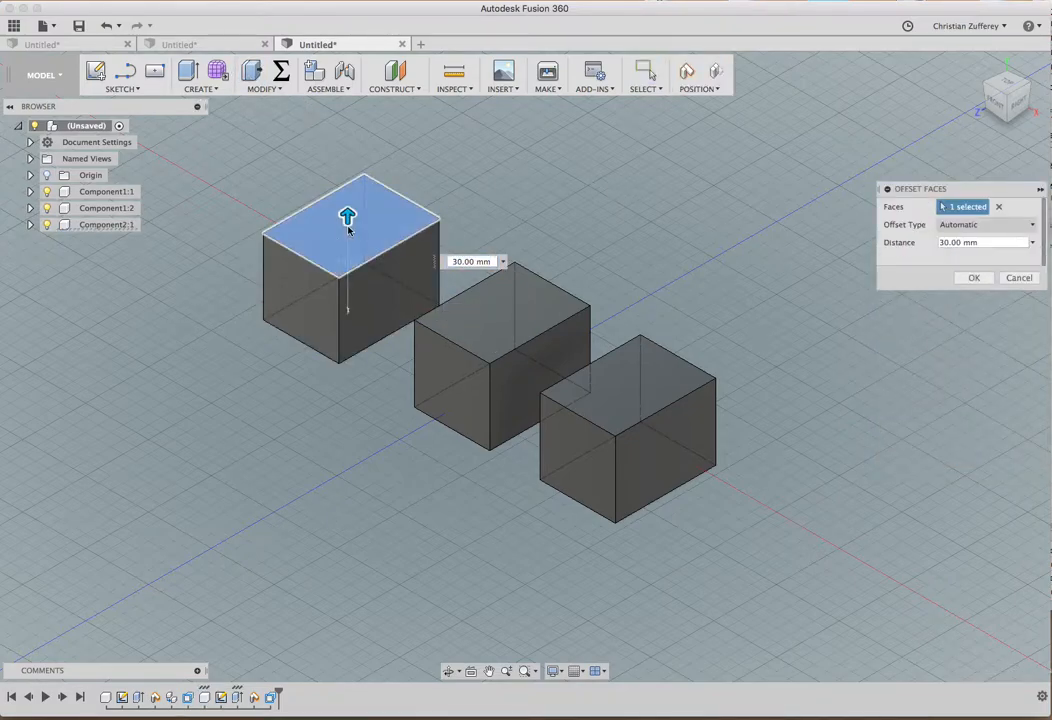
pyautogui.moveTo(347, 215); pyautogui.dragTo(349, 139)
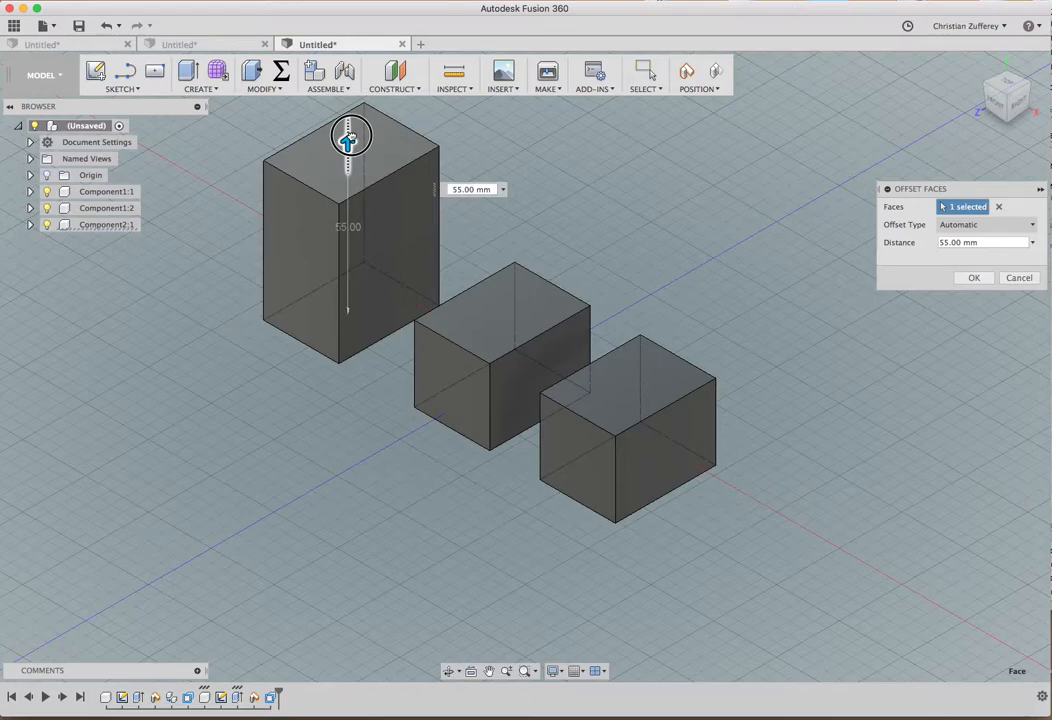
pyautogui.click(988, 281)
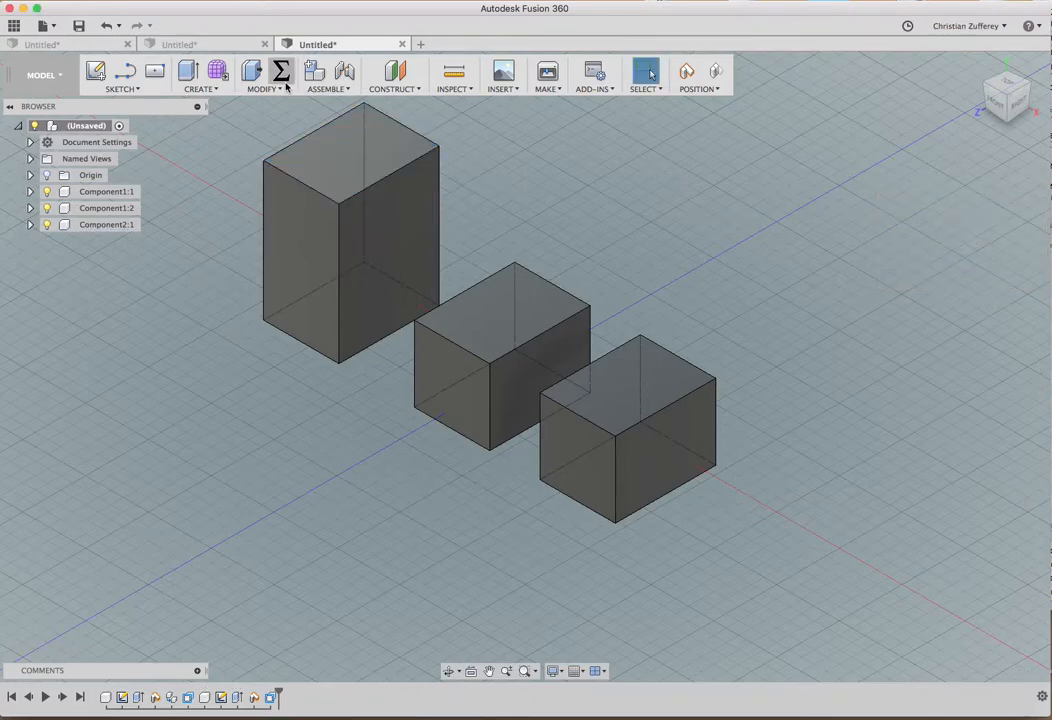
# Offset the front face of the independent copy with Press Pull, using a distance of -10 mm.
pyautogui.click(252, 72)
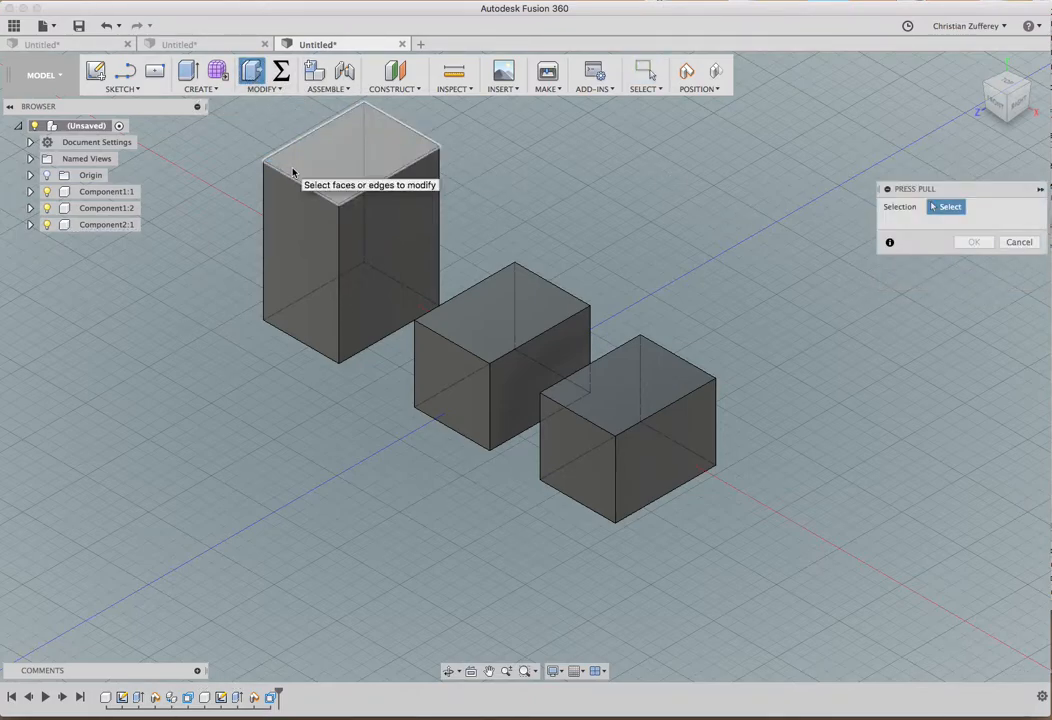
pyautogui.click(313, 275)
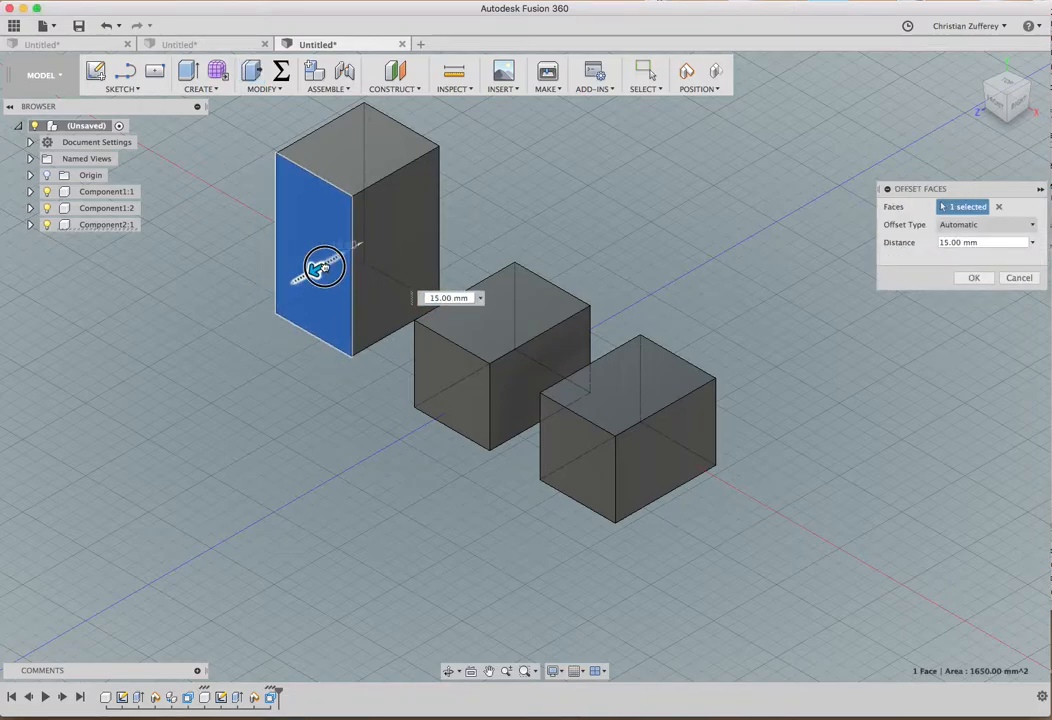
pyautogui.moveTo(349, 247); pyautogui.dragTo(369, 230)
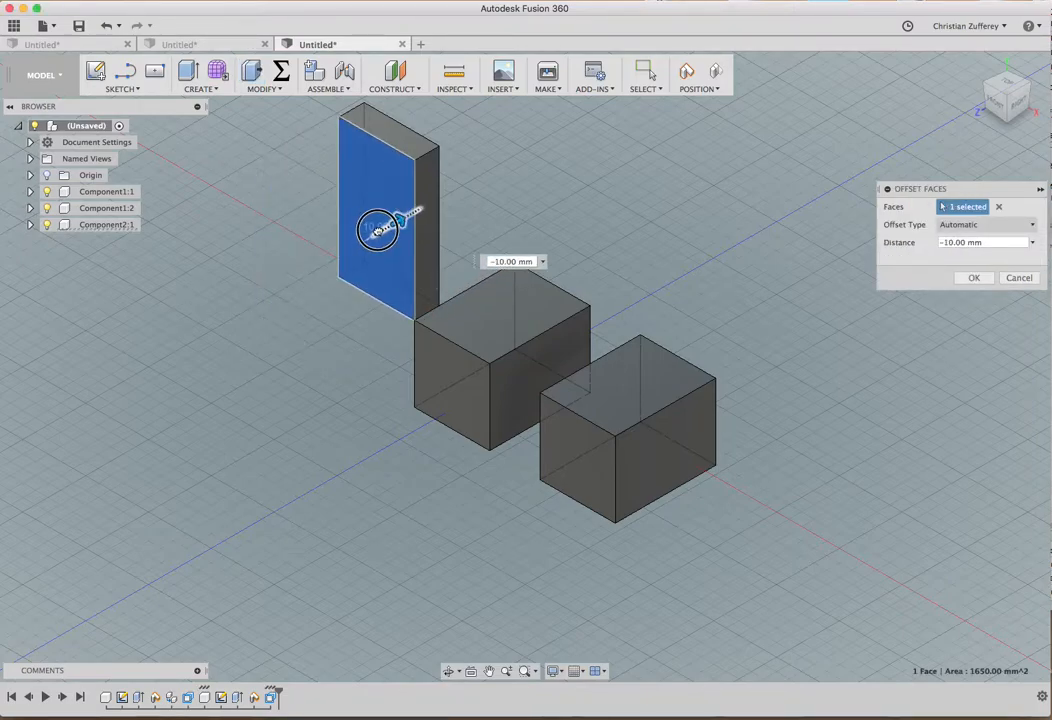
pyautogui.press('Return')
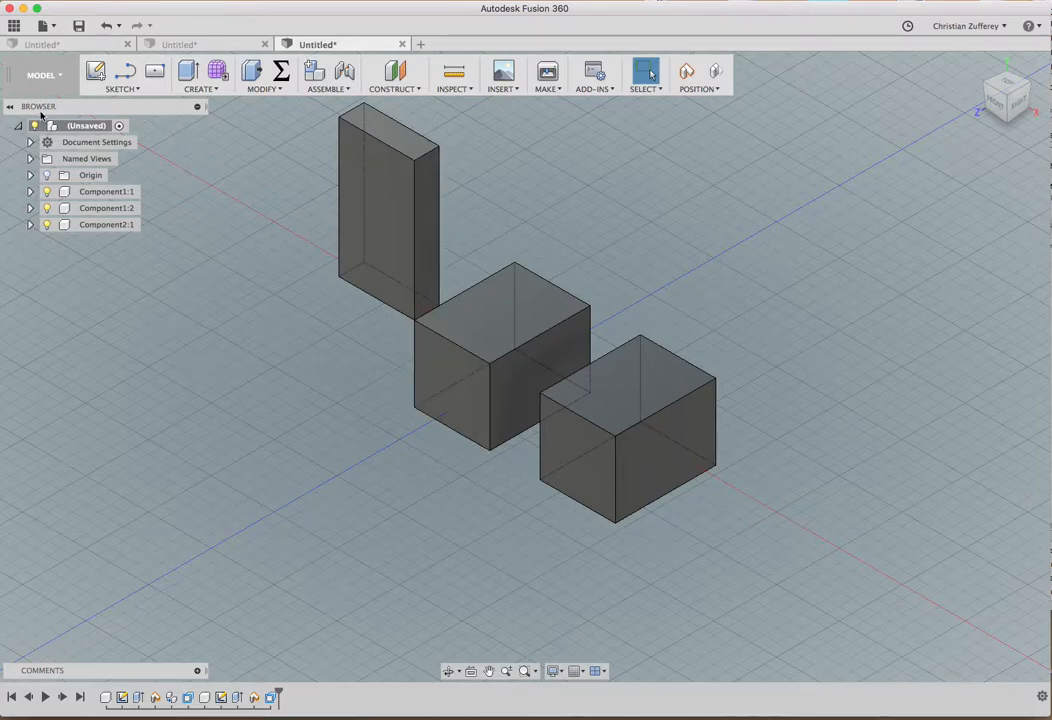
# Create a new component in the top-level assembly and paste a linked copy of the original box, Component1:1, into it without moving it.
pyautogui.rightClick(80, 126)
pyautogui.click(172, 135)
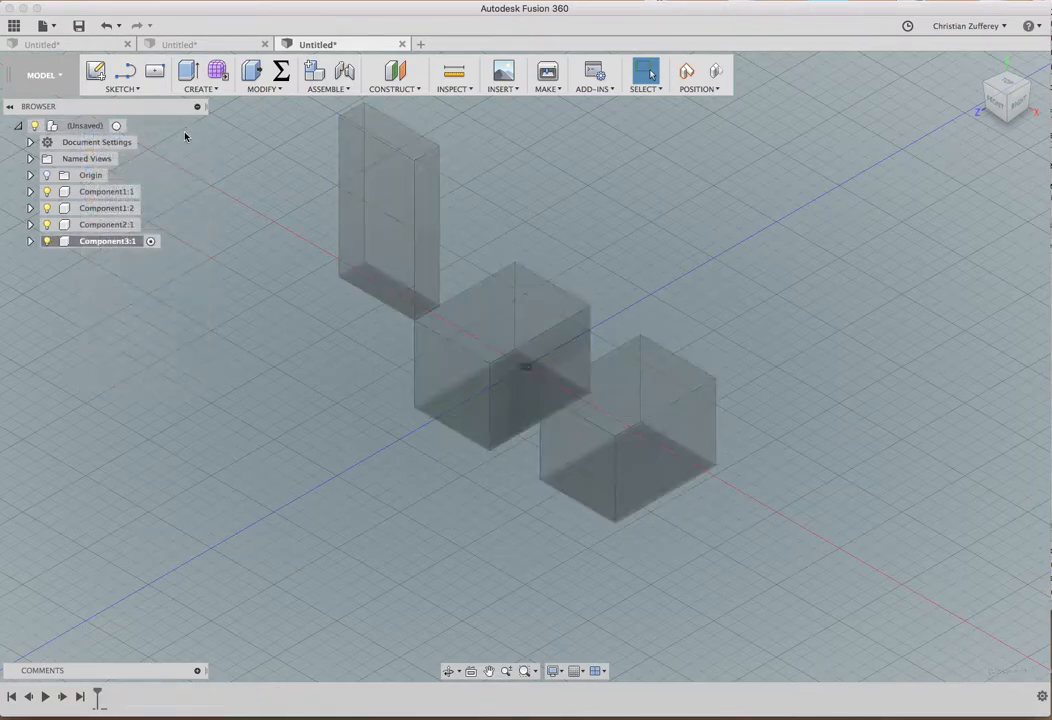
pyautogui.click(92, 192)
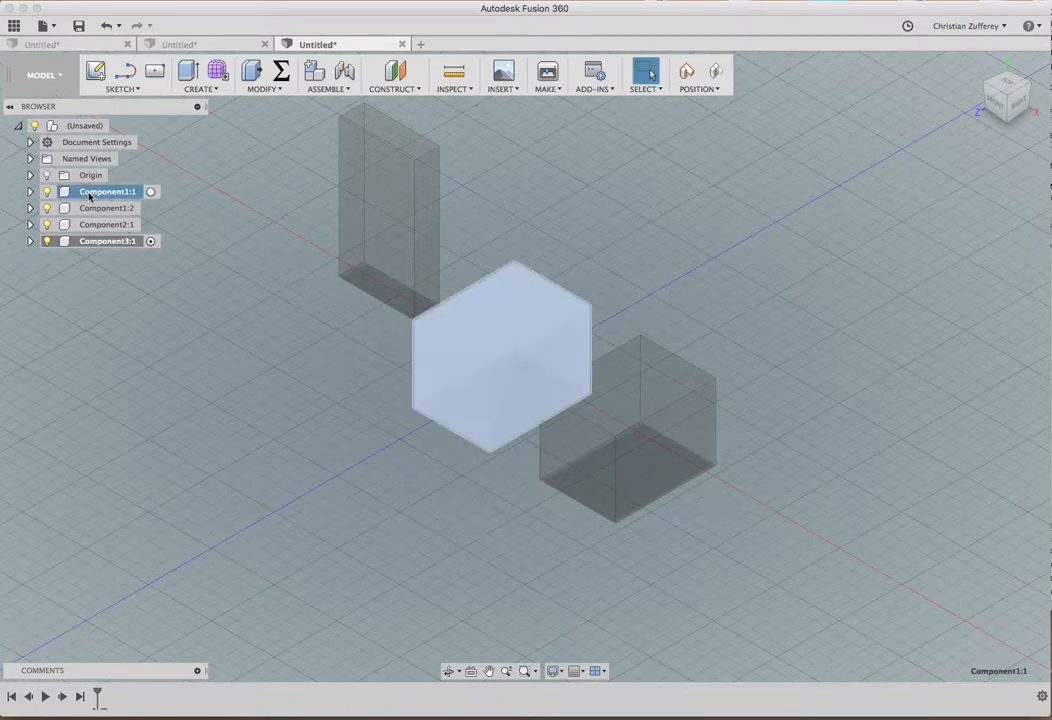
pyautogui.rightClick(89, 196)
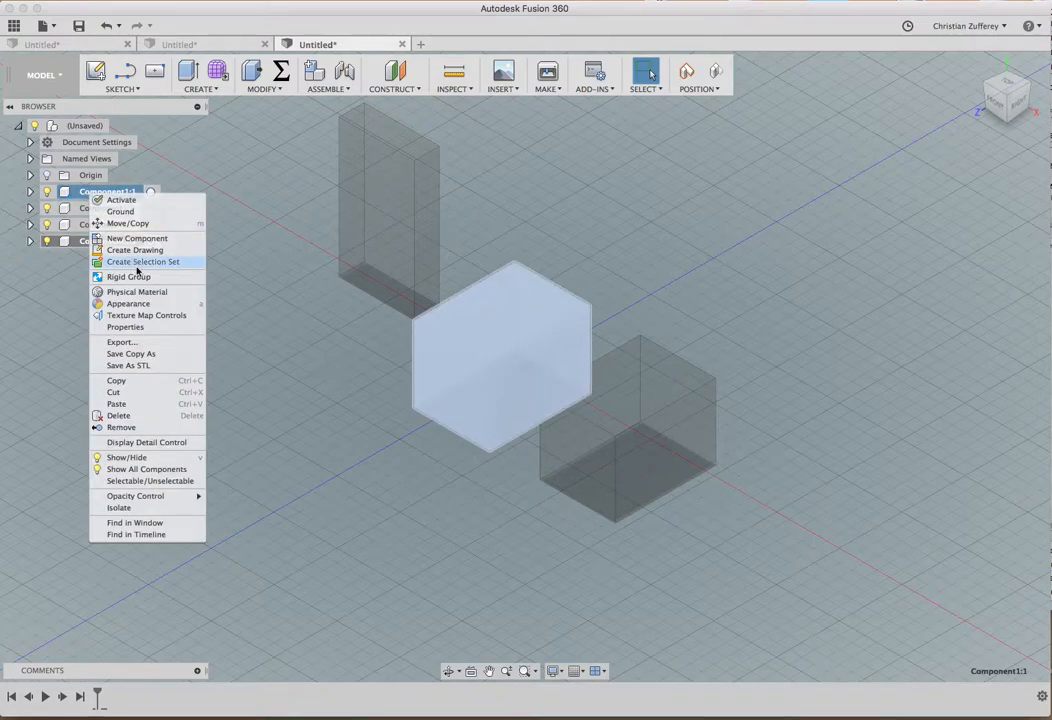
pyautogui.click(122, 386)
pyautogui.click(86, 242)
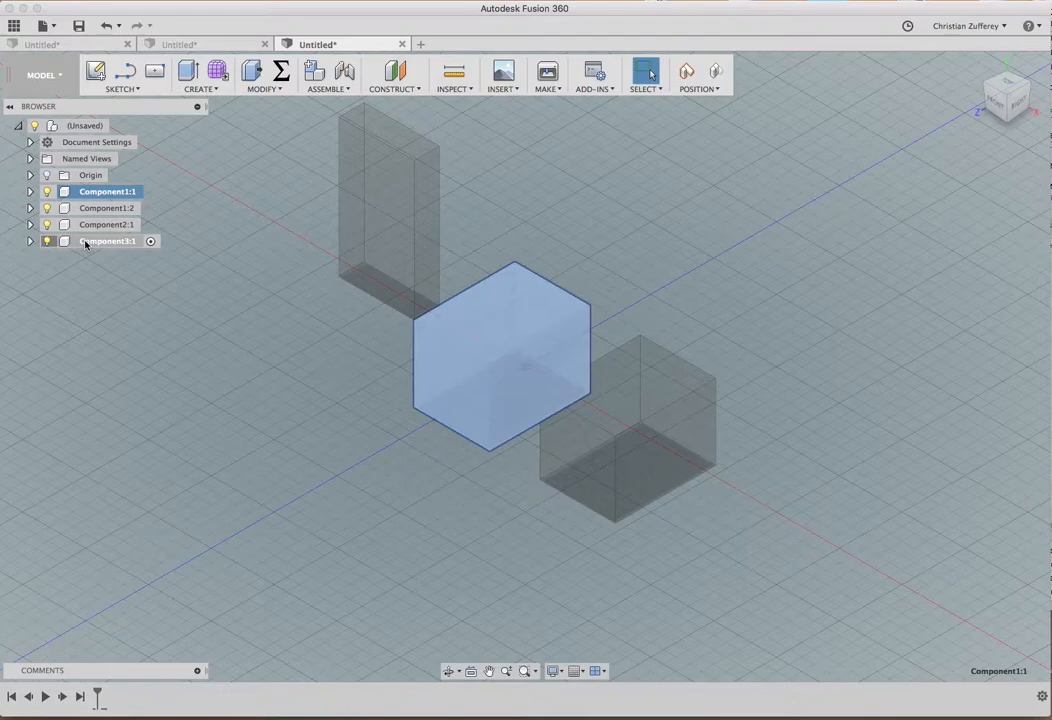
pyautogui.rightClick(86, 242)
pyautogui.click(110, 417)
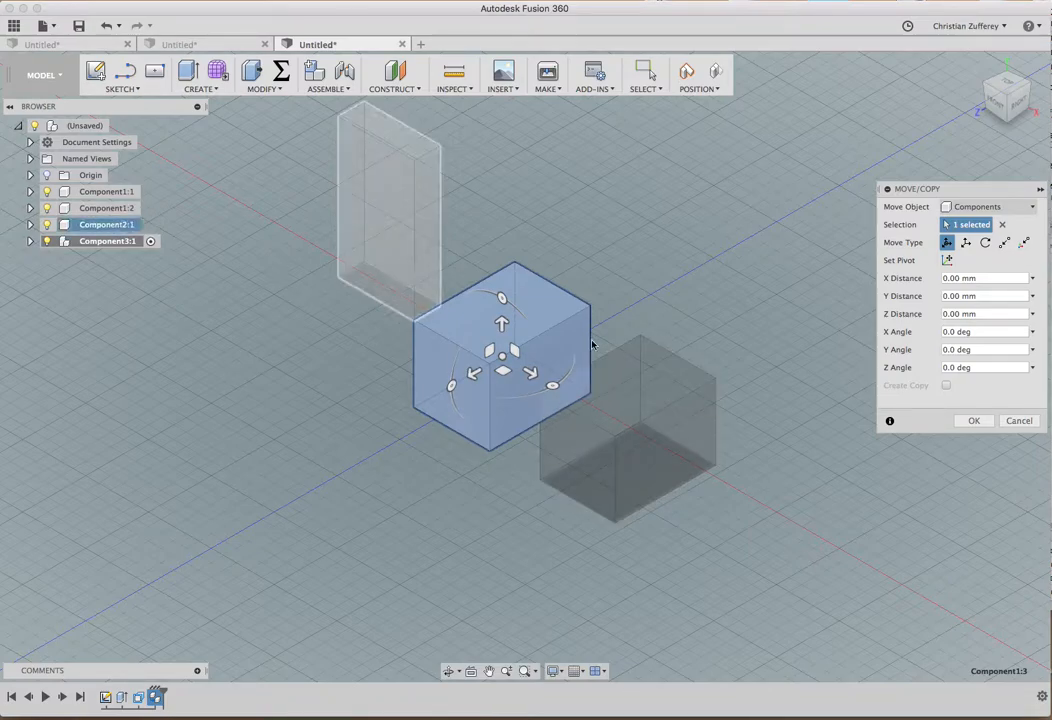
pyautogui.click(975, 421)
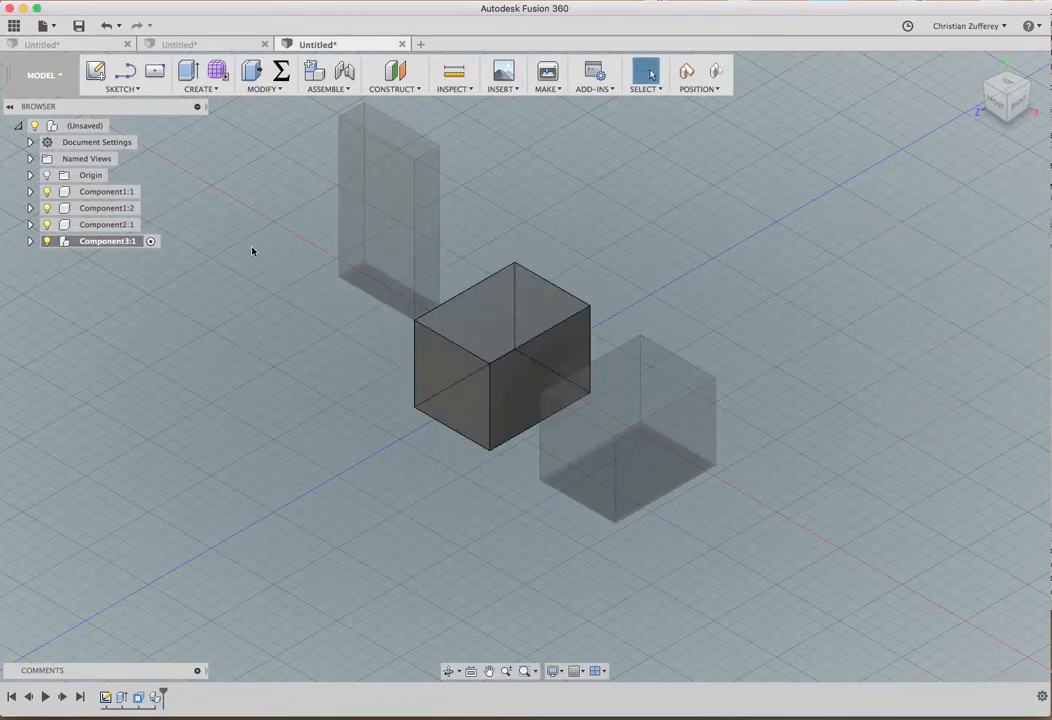
pyautogui.rightClick(101, 229)
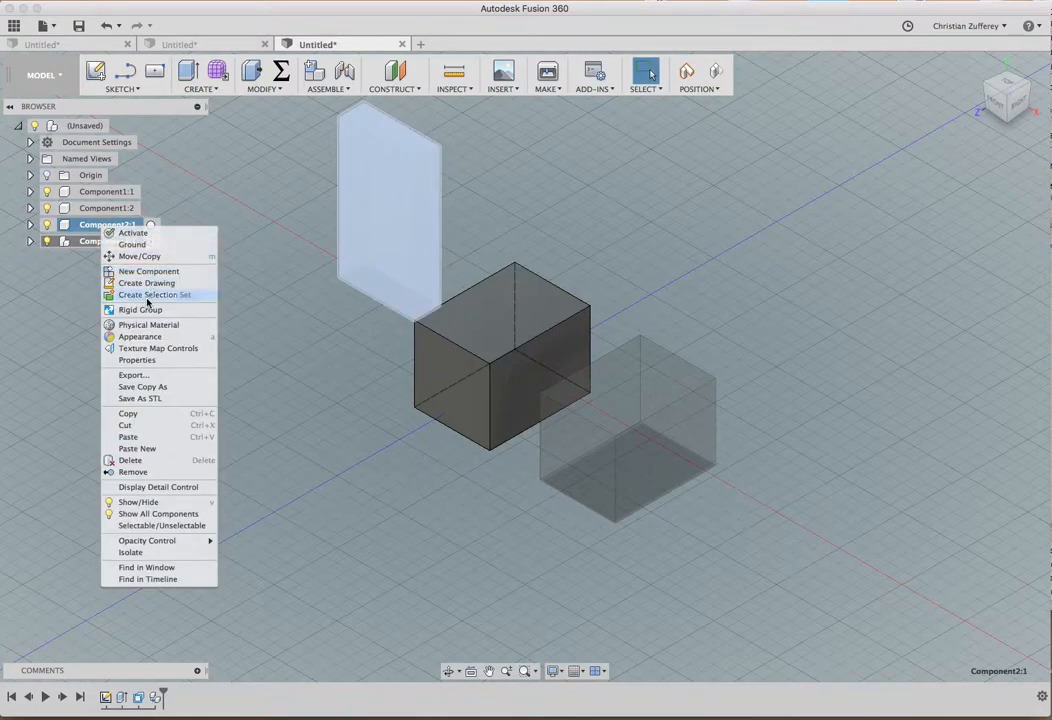
pyautogui.click(139, 419)
pyautogui.rightClick(108, 241)
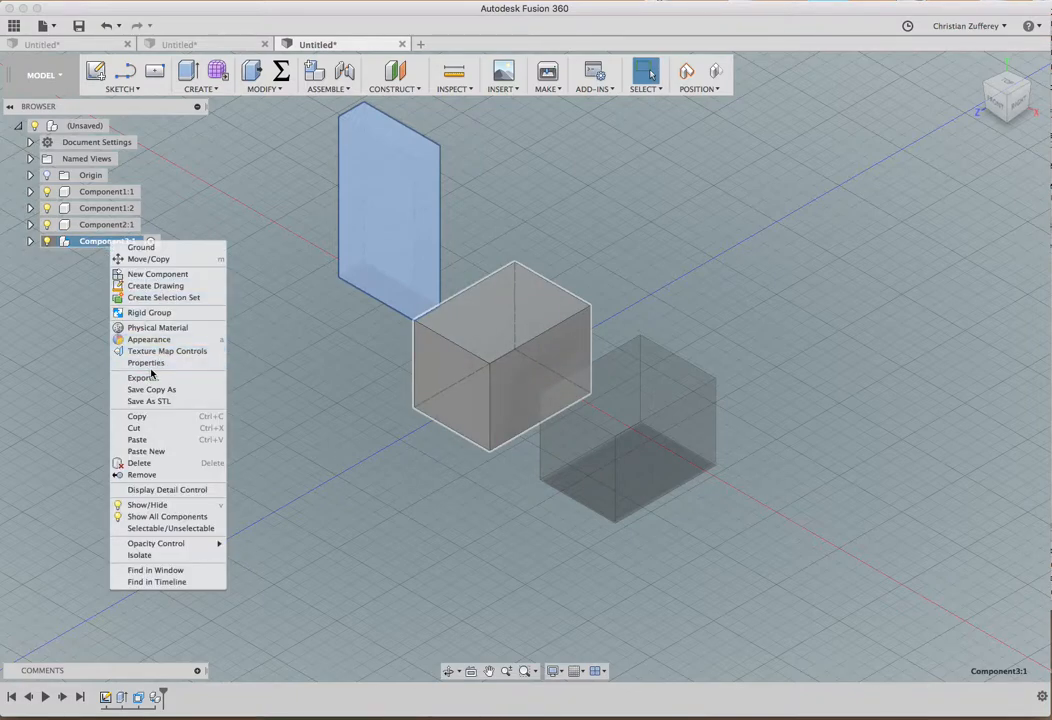
pyautogui.click(137, 416)
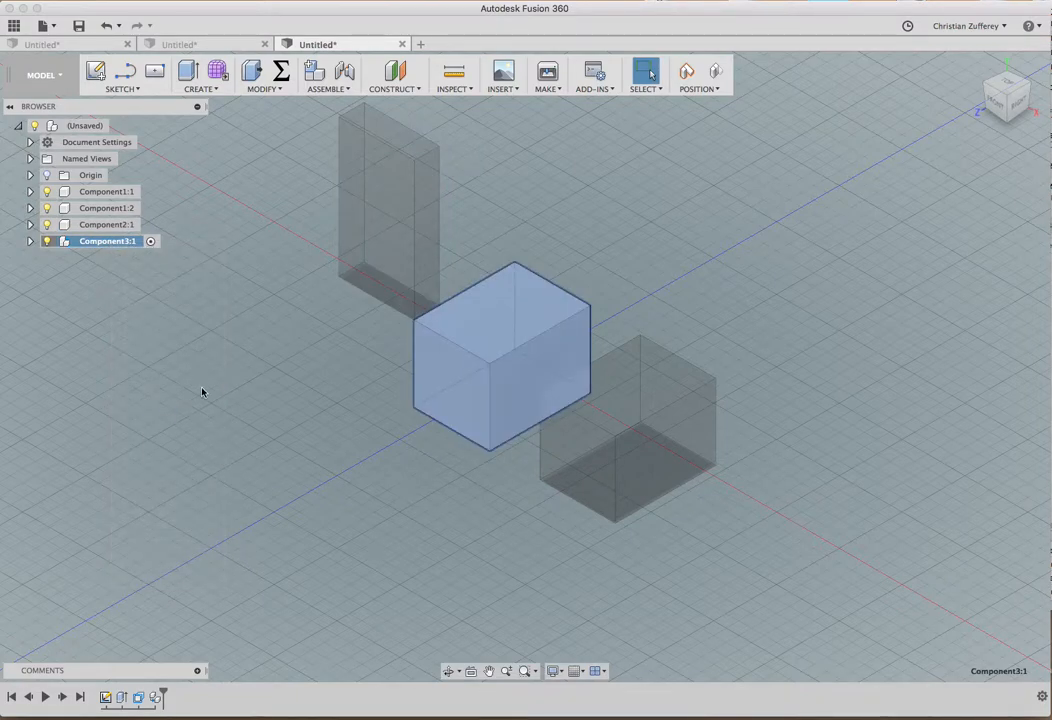
# Copy the narrow box, Component2:1, and paste it as a linked copy into Component3:1, capturing the current position and leaving it in place.
pyautogui.rightClick(106, 225)
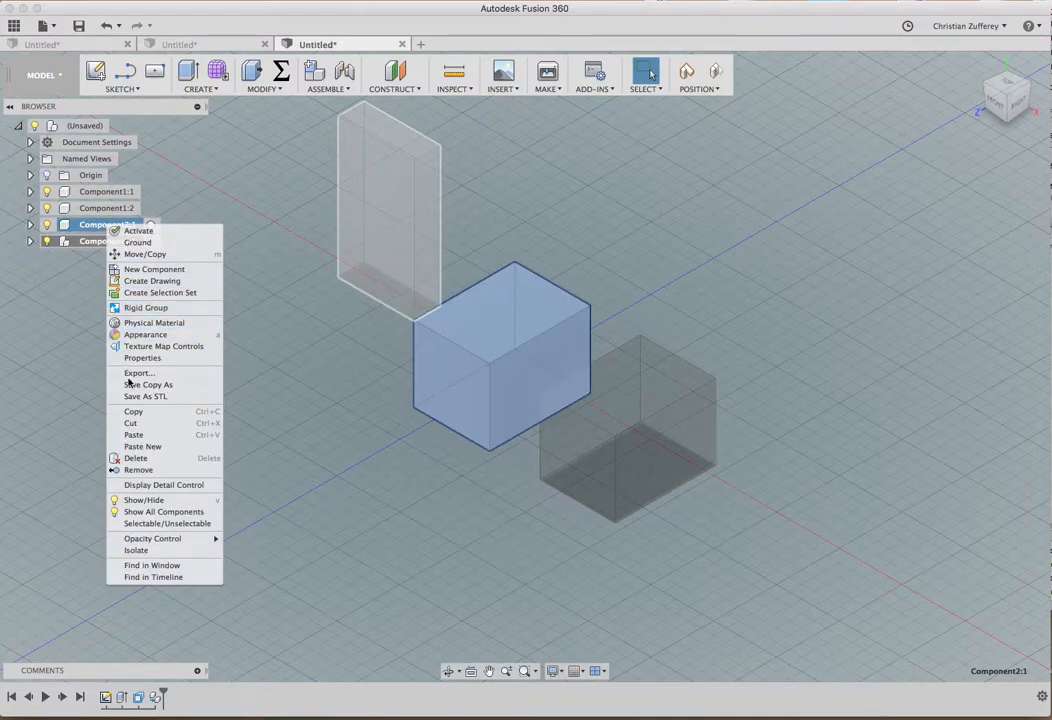
pyautogui.click(134, 412)
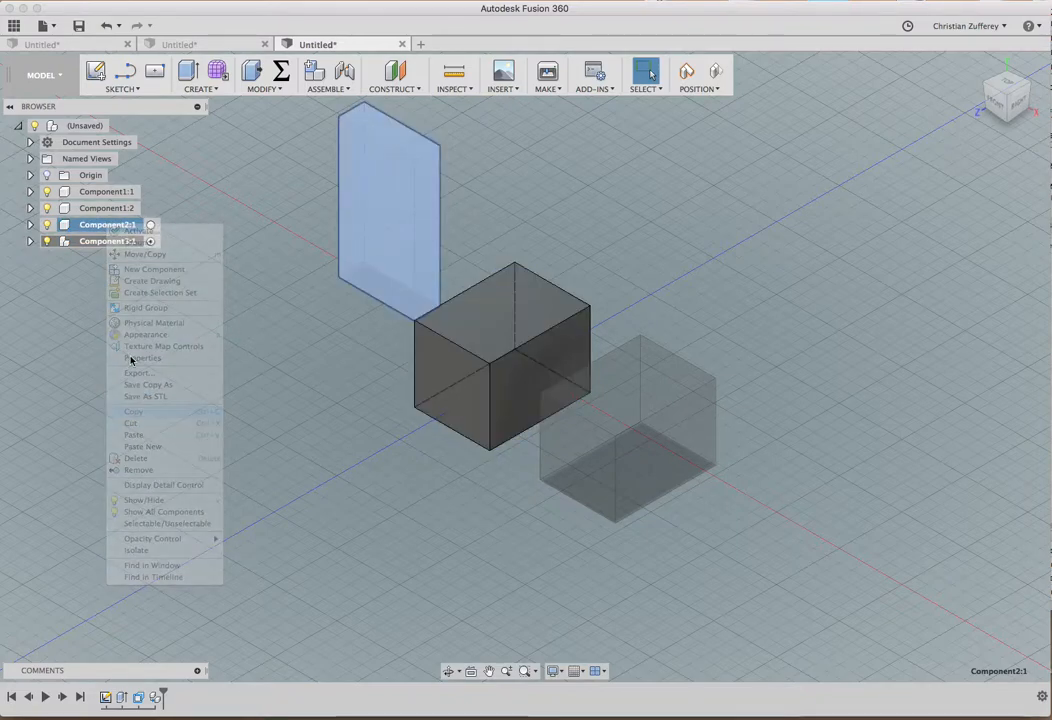
pyautogui.rightClick(110, 242)
pyautogui.click(137, 443)
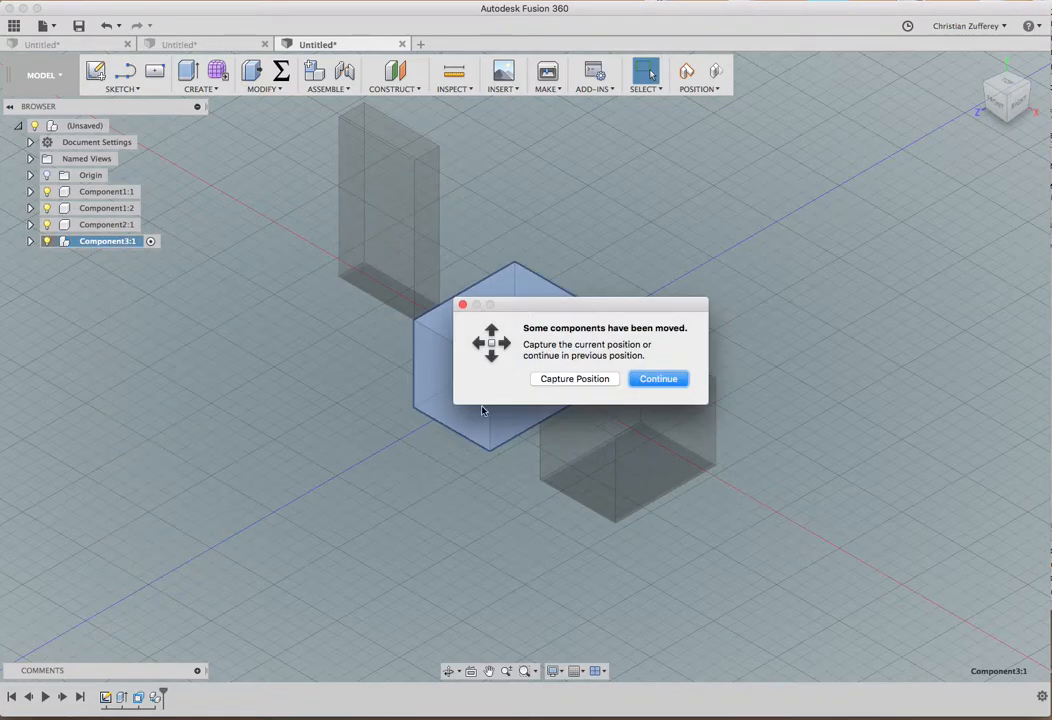
pyautogui.click(560, 380)
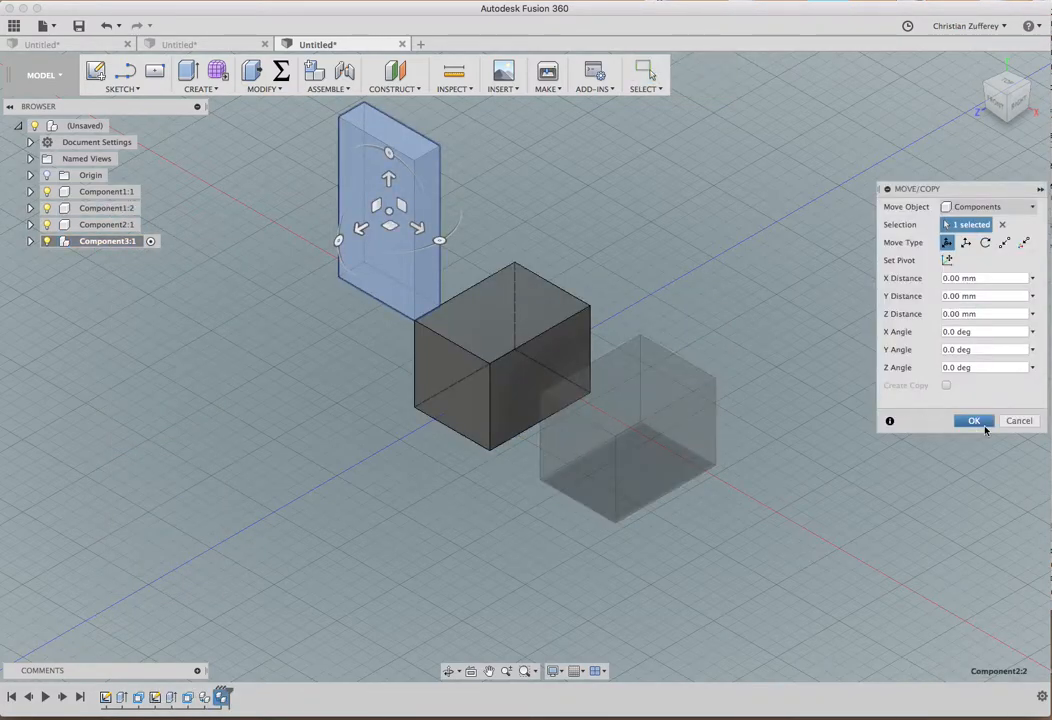
pyautogui.click(975, 420)
# Move Component3:1 with both linked boxes along positive Z, clear of the original boxes.
pyautogui.rightClick(115, 242)
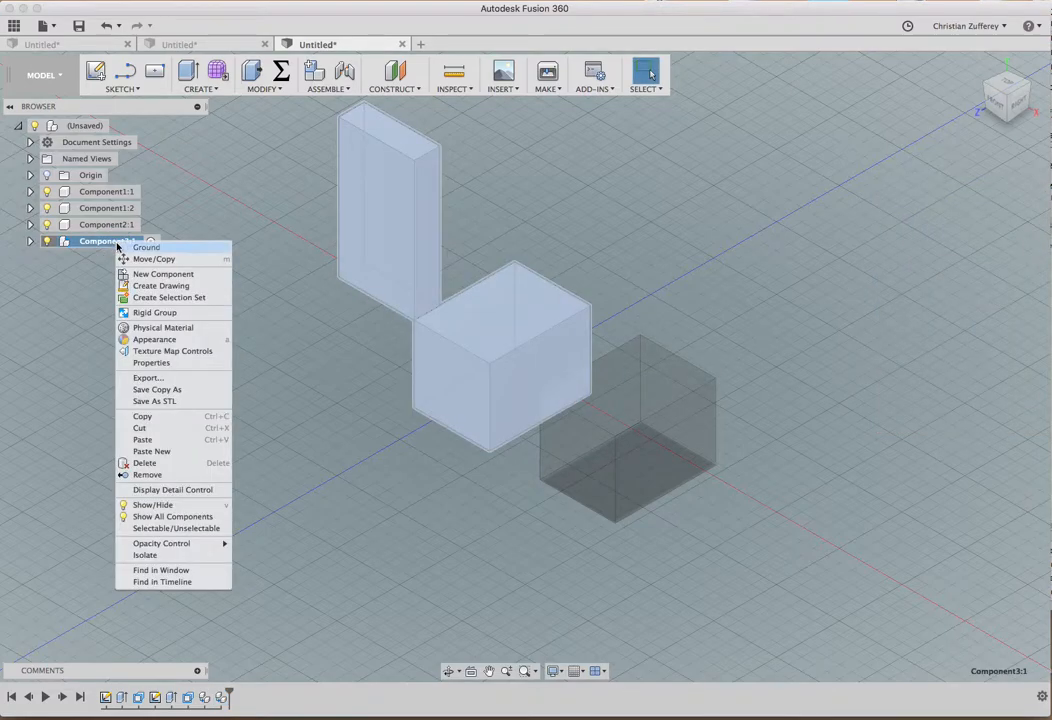
pyautogui.click(155, 259)
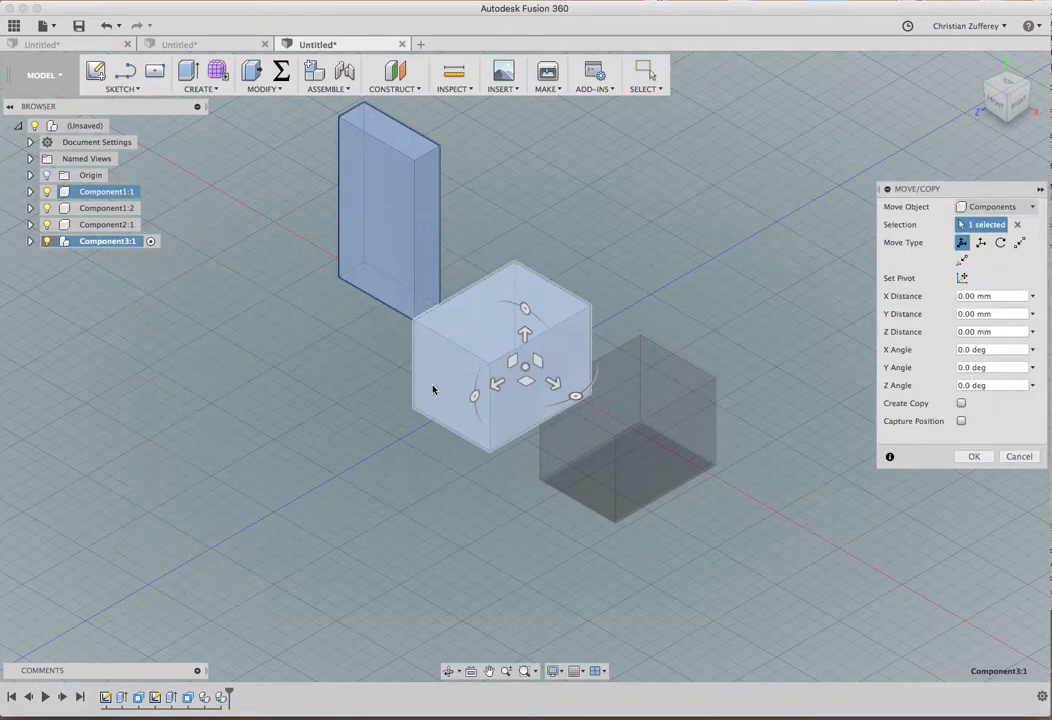
pyautogui.moveTo(495, 383); pyautogui.dragTo(352, 507)
pyautogui.click(975, 457)
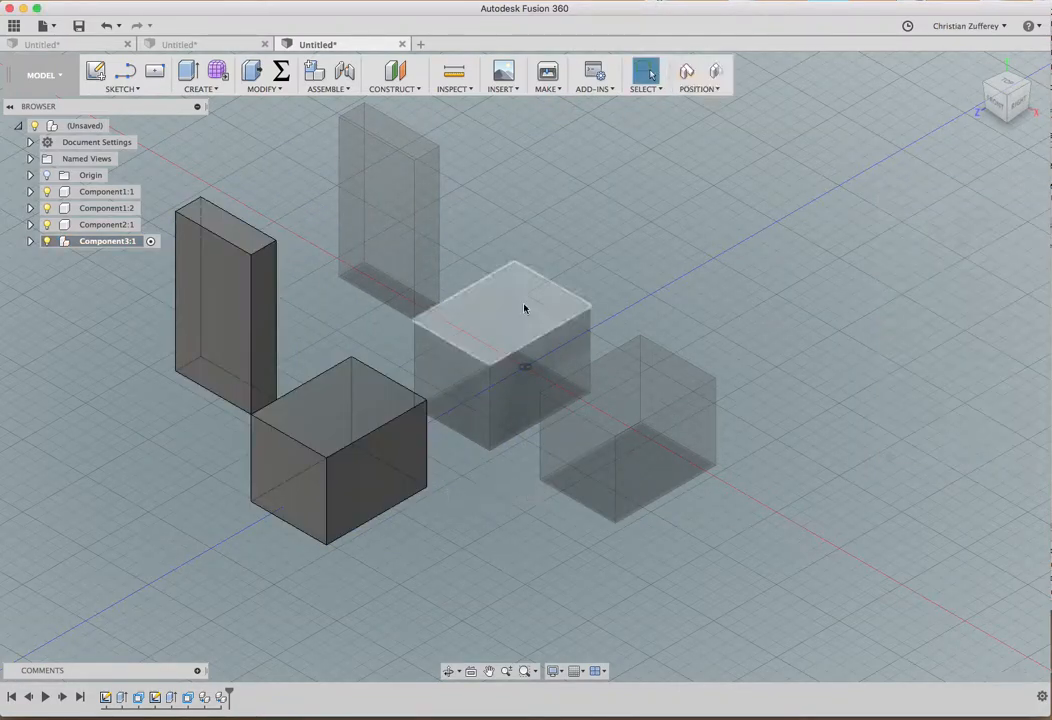
# Press Pull the top face of the narrow box in Component3:1 down to a distance of 25 mm.
pyautogui.click(251, 73)
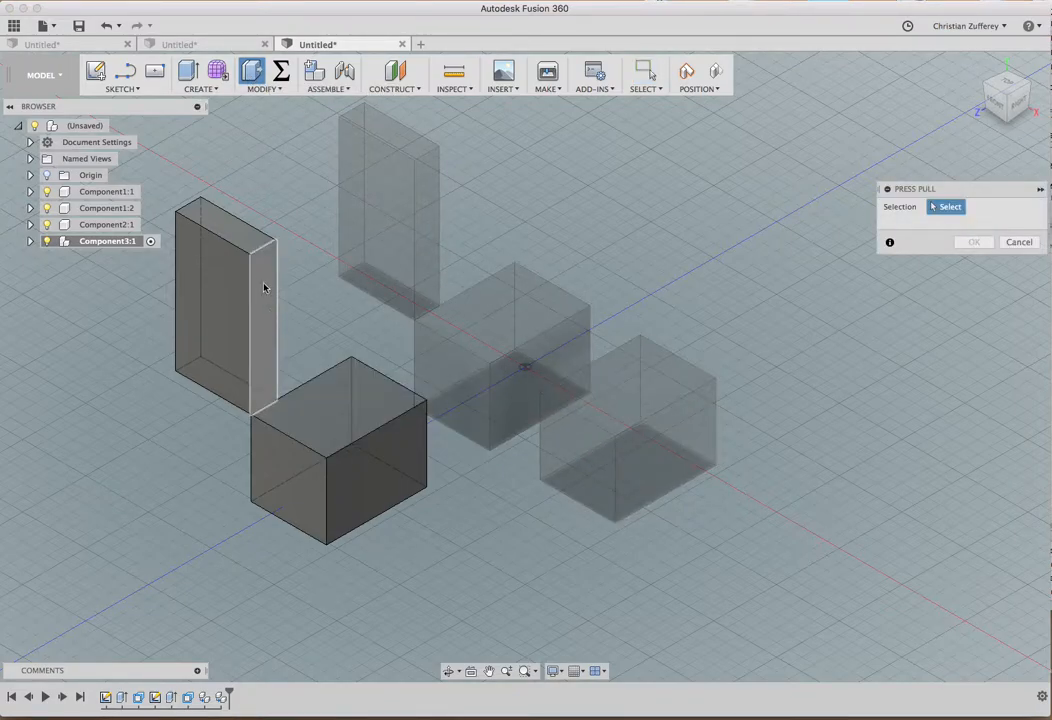
pyautogui.click(218, 222)
pyautogui.moveTo(218, 216); pyautogui.dragTo(197, 258)
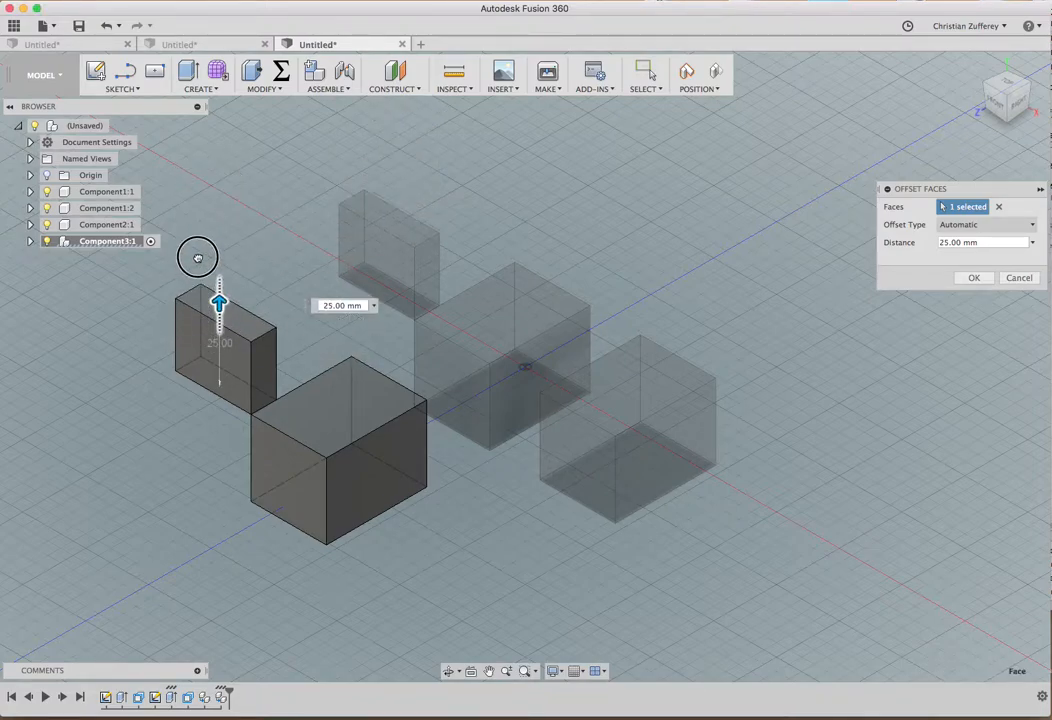
pyautogui.click(972, 278)
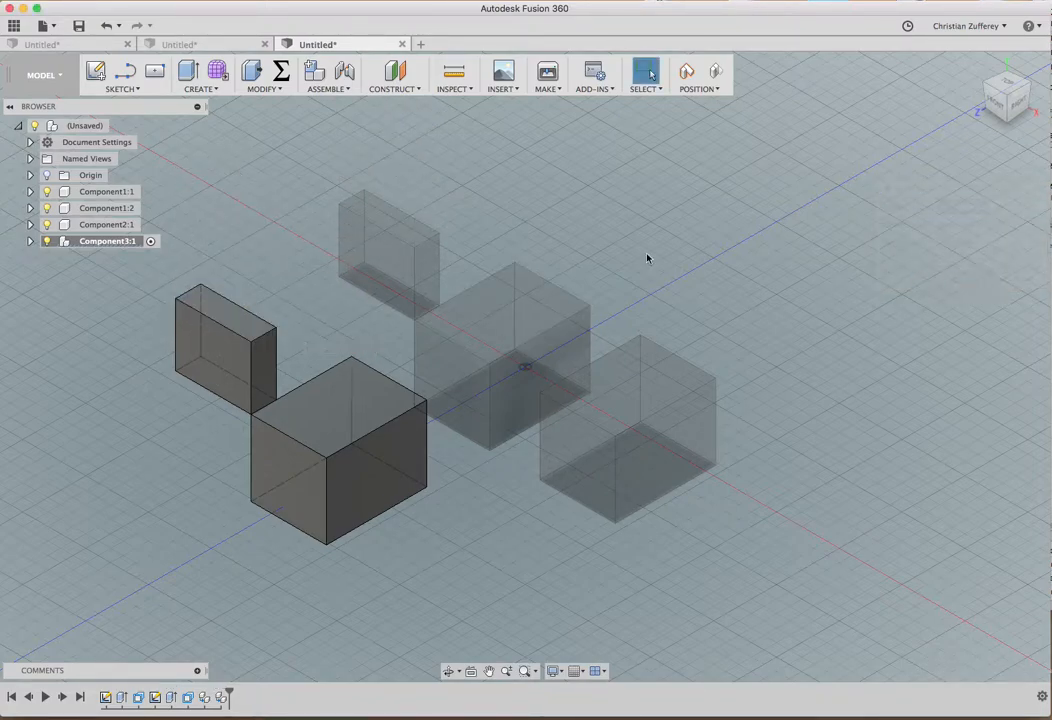
# Press Pull the top face of the larger box in Component3:1 up to a distance of 45 mm.
pyautogui.click(243, 84)
pyautogui.click(333, 404)
pyautogui.moveTo(335, 402); pyautogui.dragTo(337, 331)
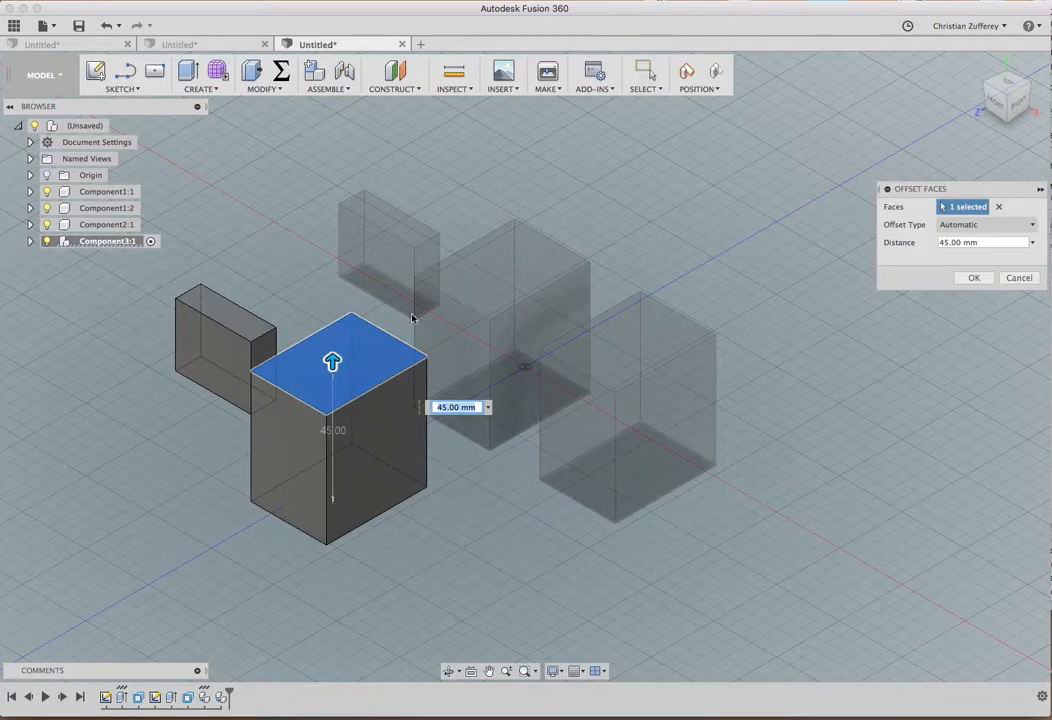
pyautogui.click(974, 279)
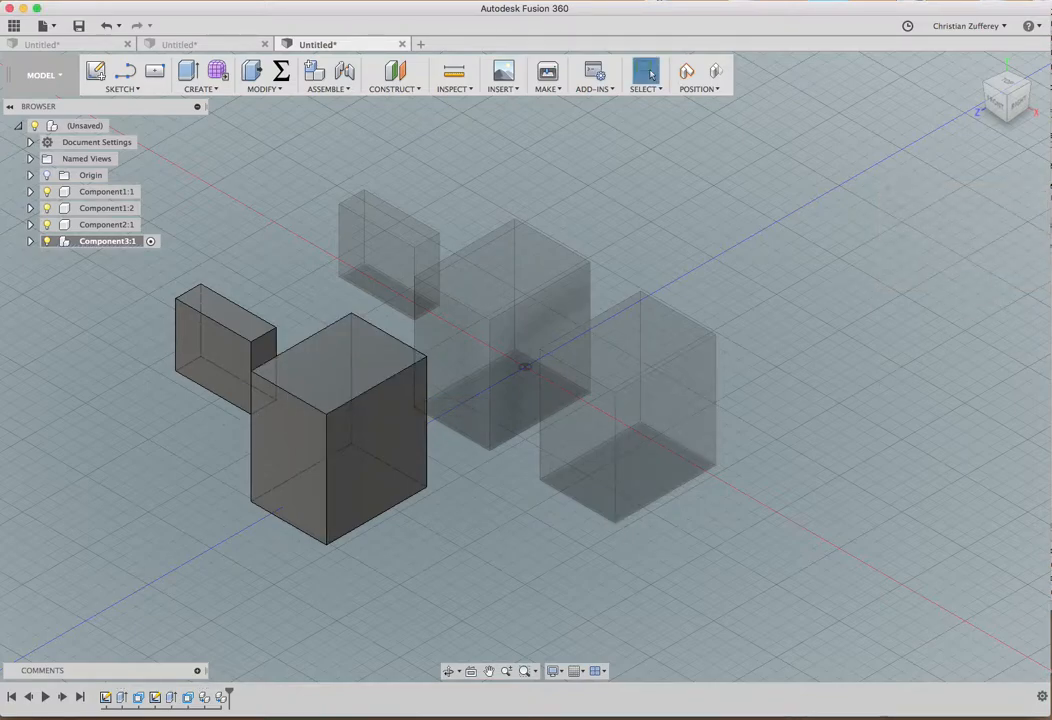
# Copy Component3:1, insert it into the top-level assembly with Paste New and move the independent copy 70 mm along Z.
pyautogui.click(95, 244)
pyautogui.rightClick(96, 245)
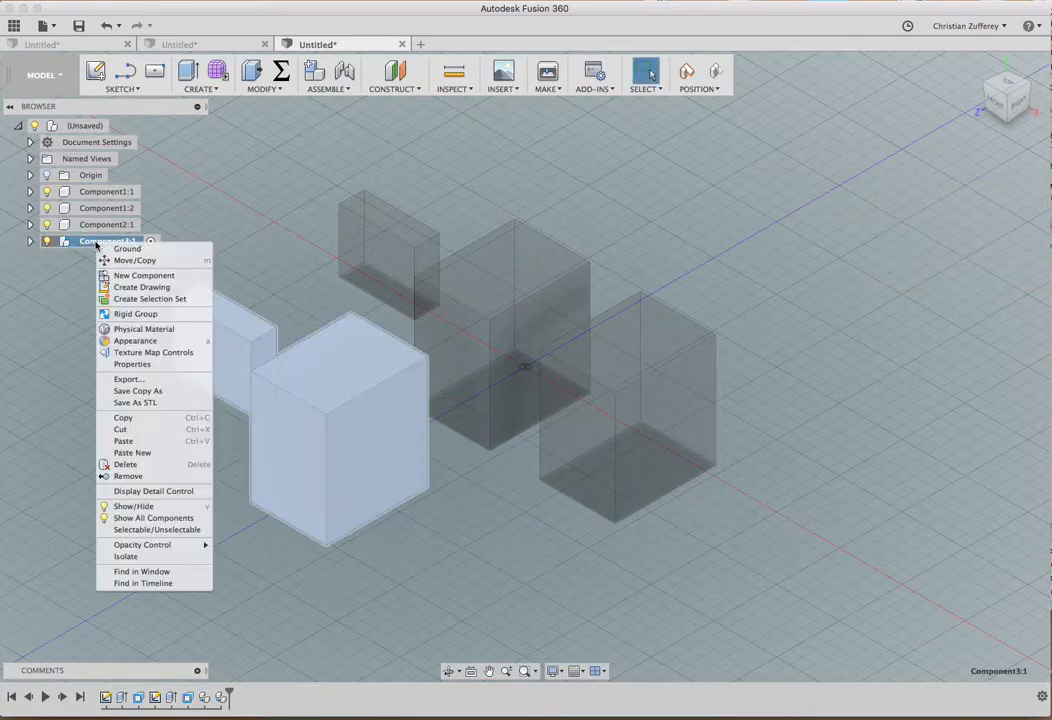
pyautogui.click(130, 418)
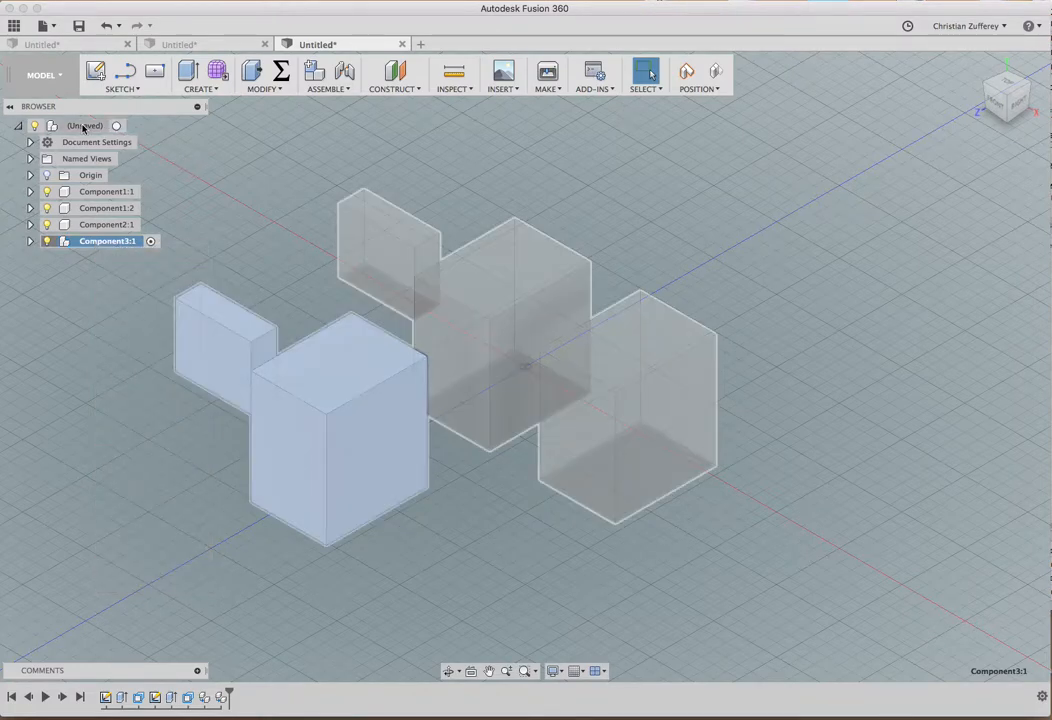
pyautogui.rightClick(82, 126)
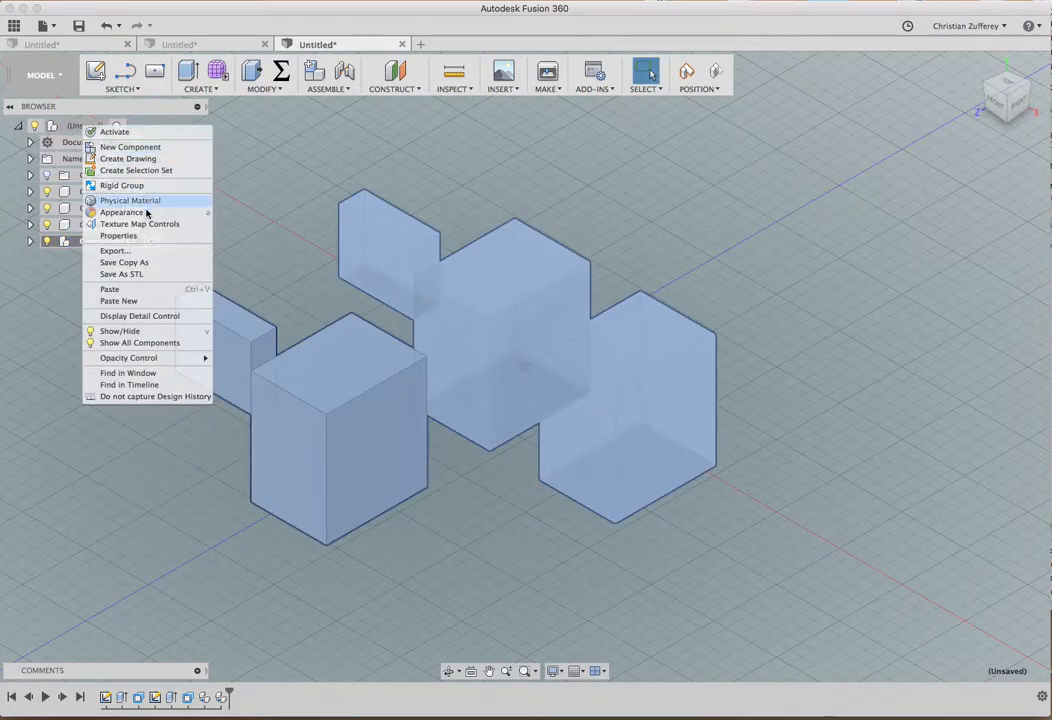
pyautogui.click(110, 300)
pyautogui.moveTo(331, 479); pyautogui.dragTo(160, 589)
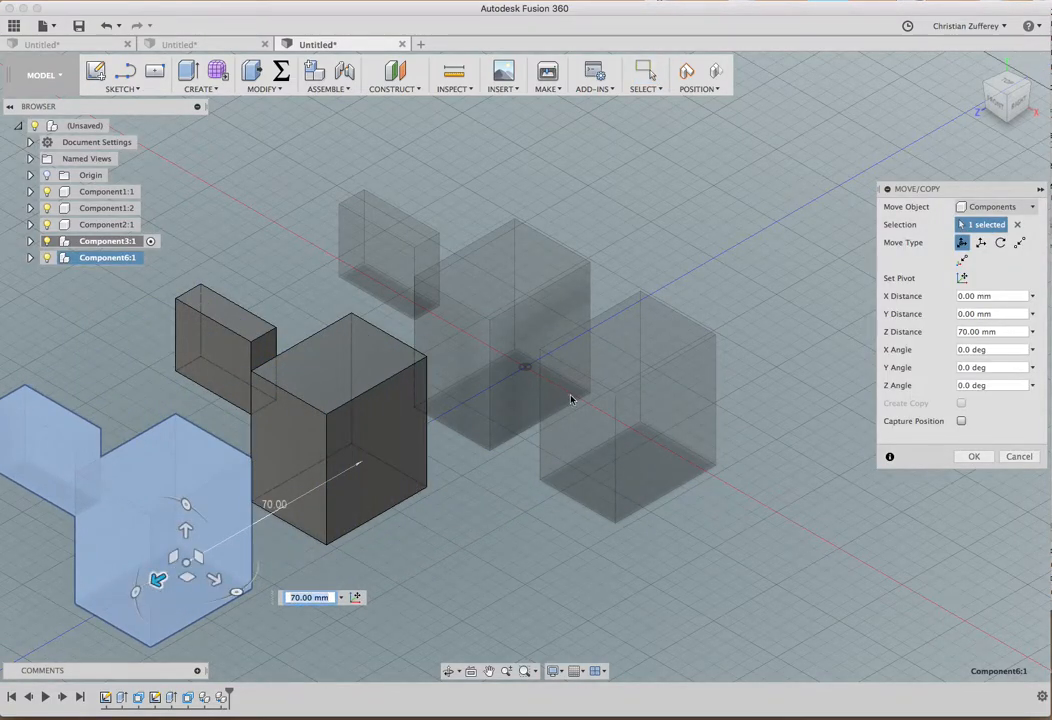
pyautogui.moveTo(320, 277); pyautogui.dragTo(525, 224, button='middle')
pyautogui.click(974, 456)
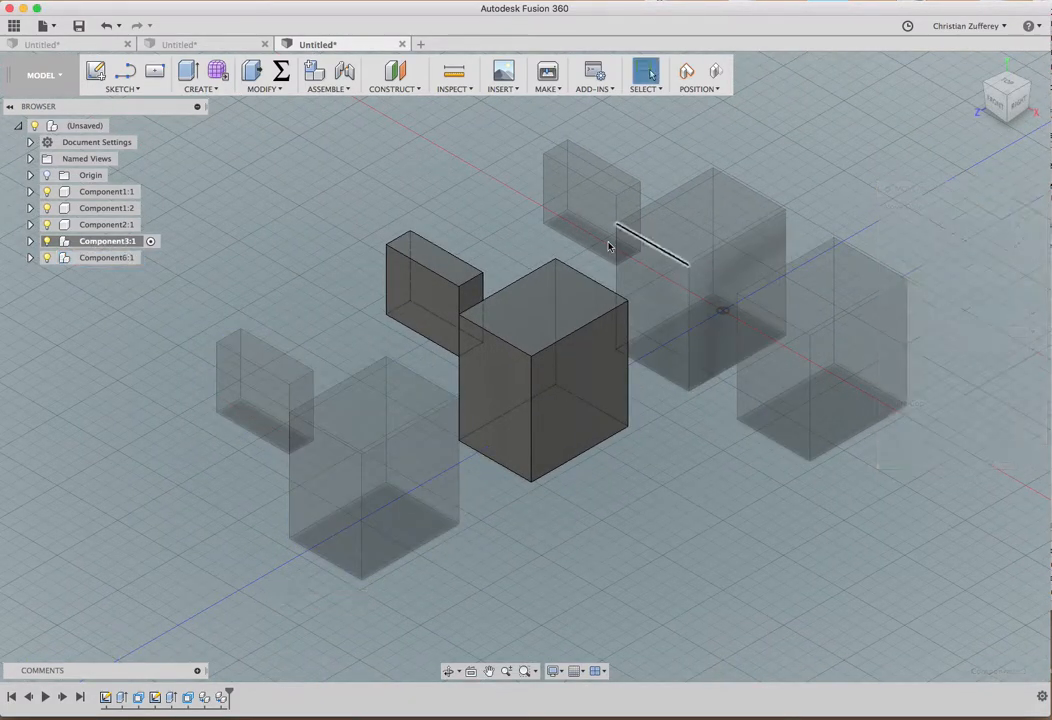
# Press Pull the top face of the narrow box in the independent copy, Component6:1, up to a distance above 55 mm.
pyautogui.click(251, 70)
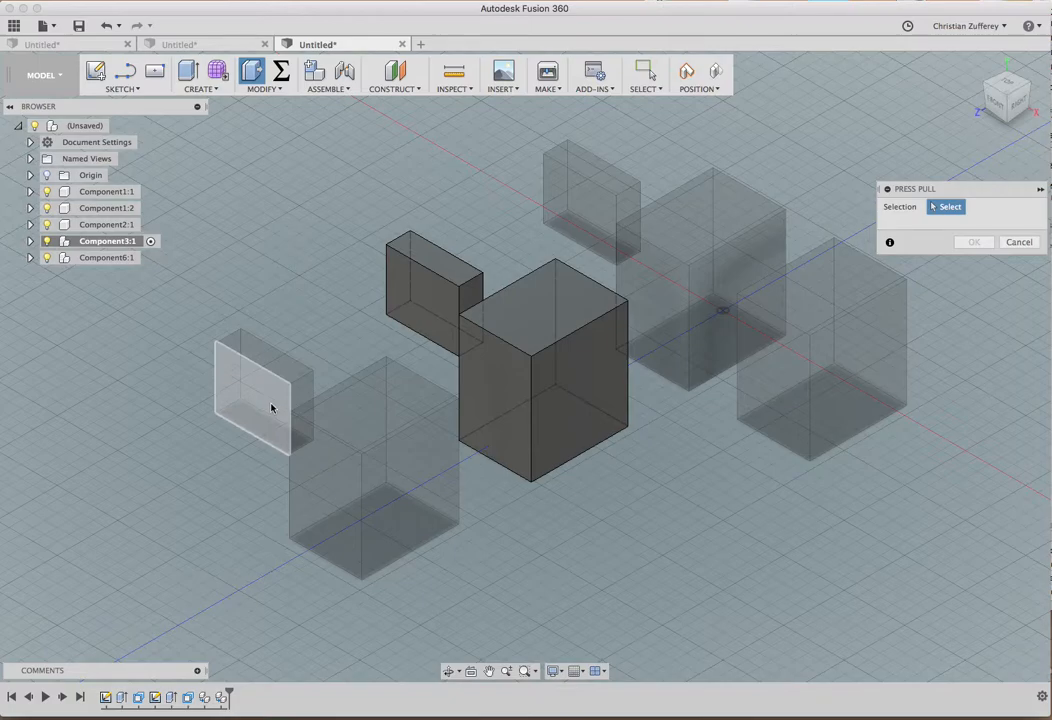
pyautogui.click(270, 364)
pyautogui.moveTo(270, 349); pyautogui.dragTo(270, 268)
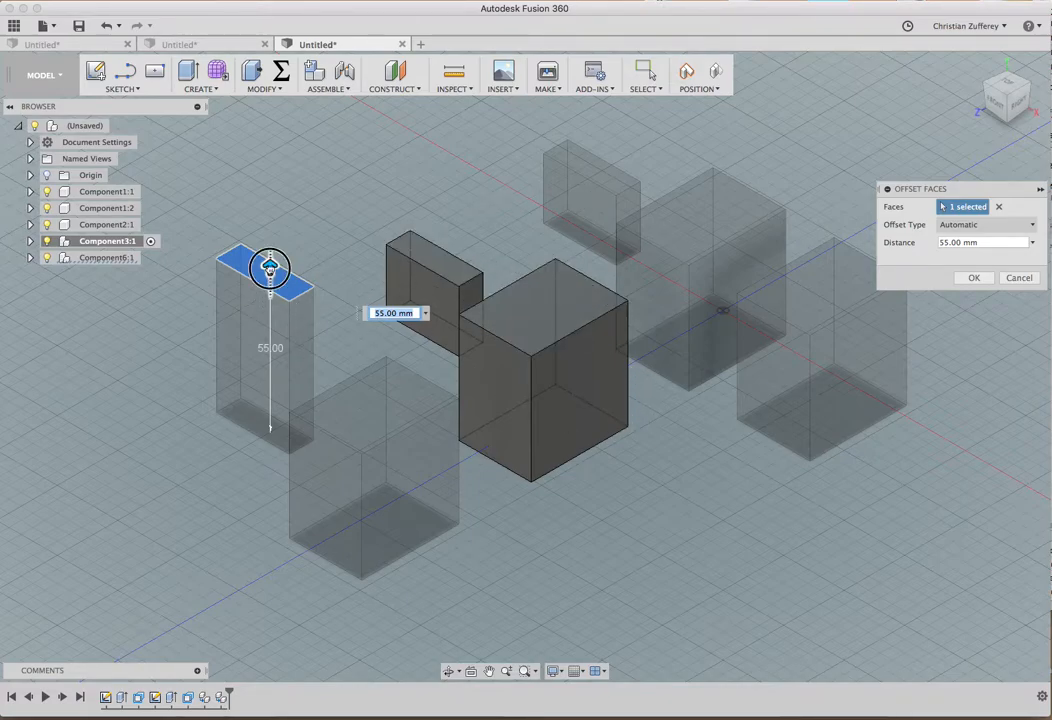
pyautogui.moveTo(269, 268); pyautogui.dragTo(269, 254)
pyautogui.click(973, 278)
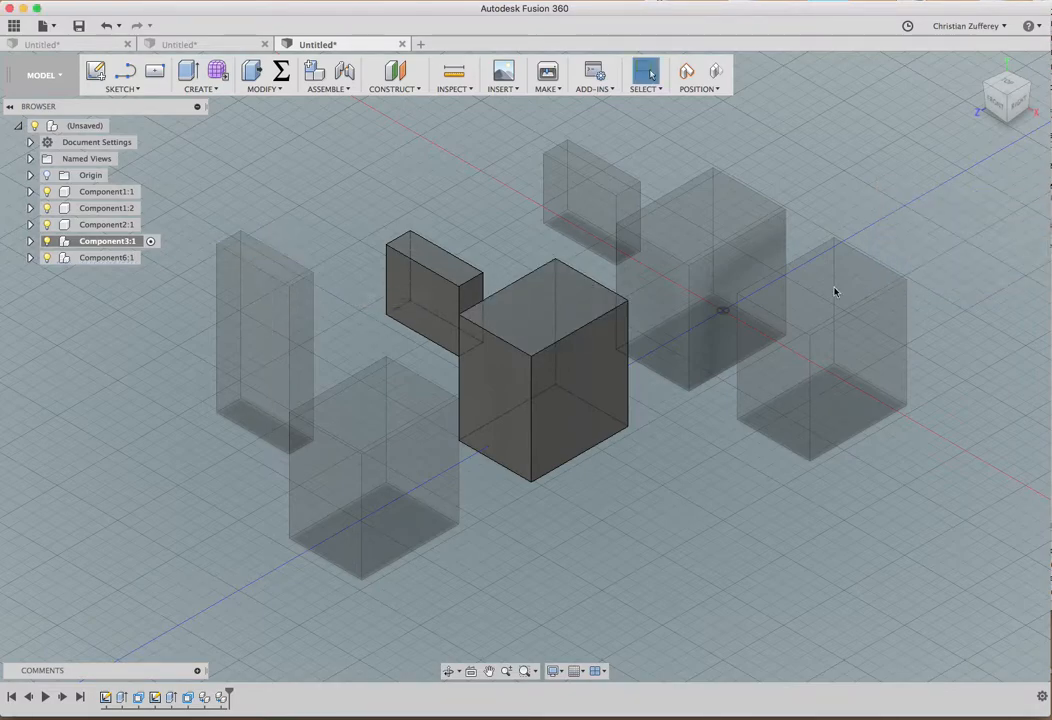
# Press Pull the top face of the larger box in Component6:1 down to a distance of 20 mm.
pyautogui.click(251, 70)
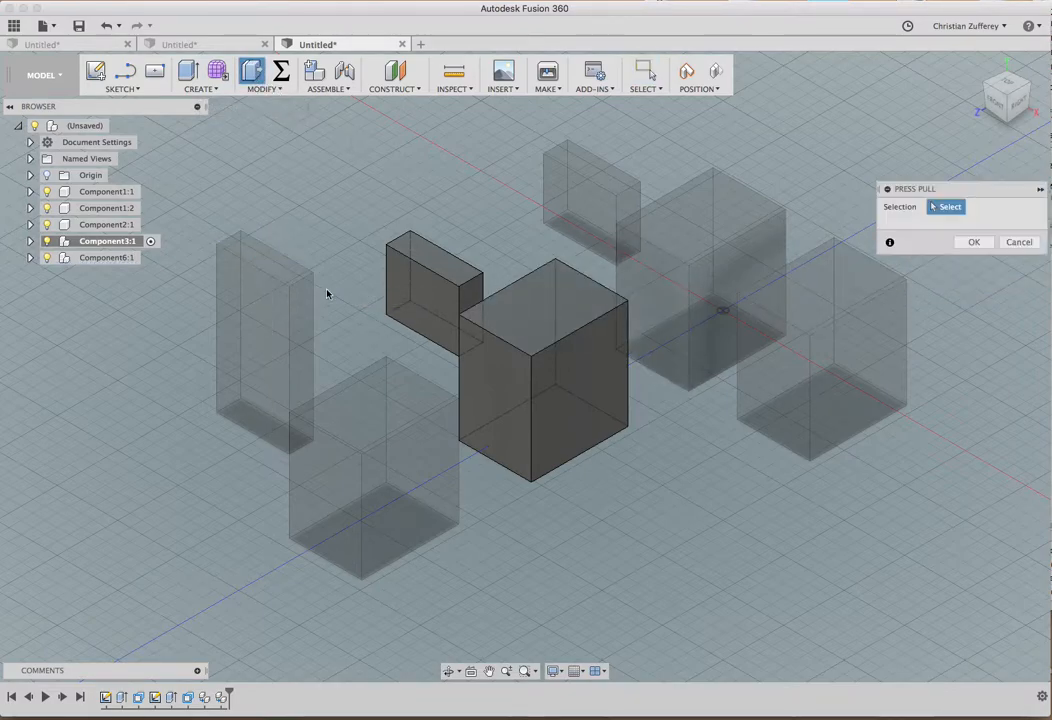
pyautogui.click(372, 400)
pyautogui.moveTo(363, 407); pyautogui.dragTo(363, 479)
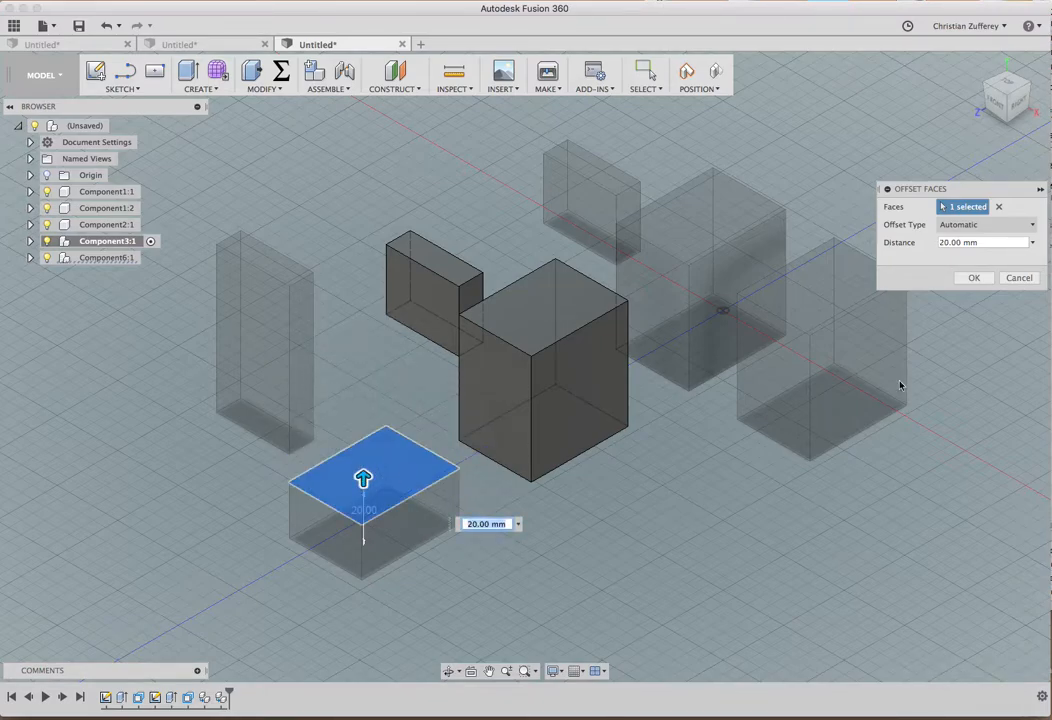
pyautogui.click(974, 278)
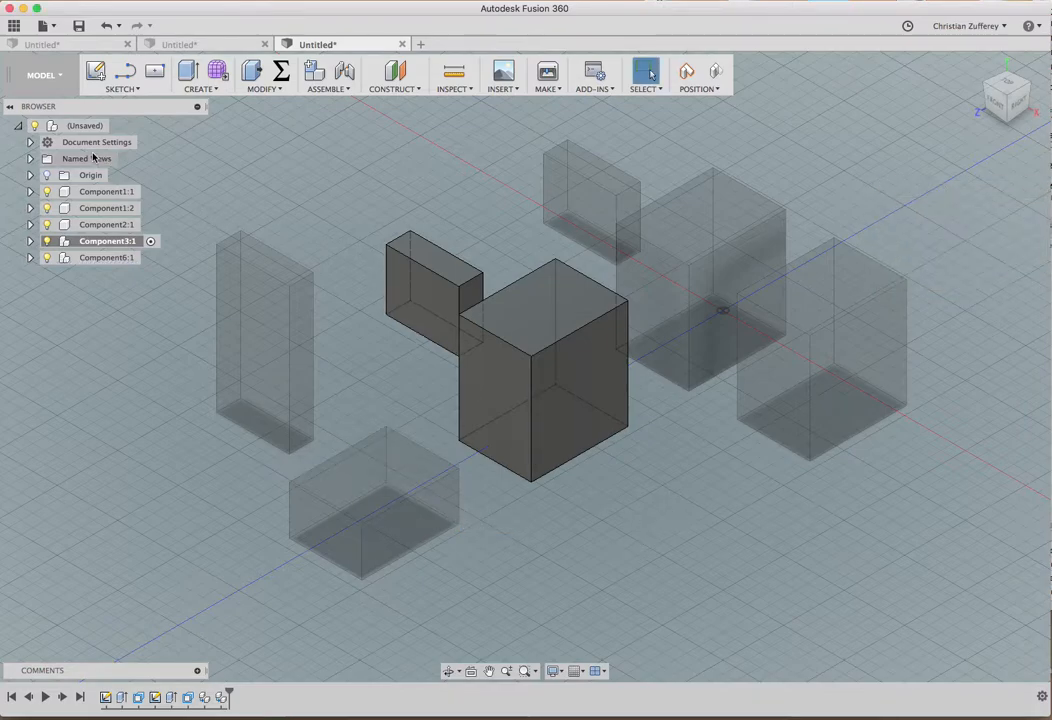
# Activate the top-level assembly, then apply Paint - Enamel Glossy (Blue) to a large linked box and Paint - Enamel Glossy (Green) to a narrow linked box.
pyautogui.click(119, 125)
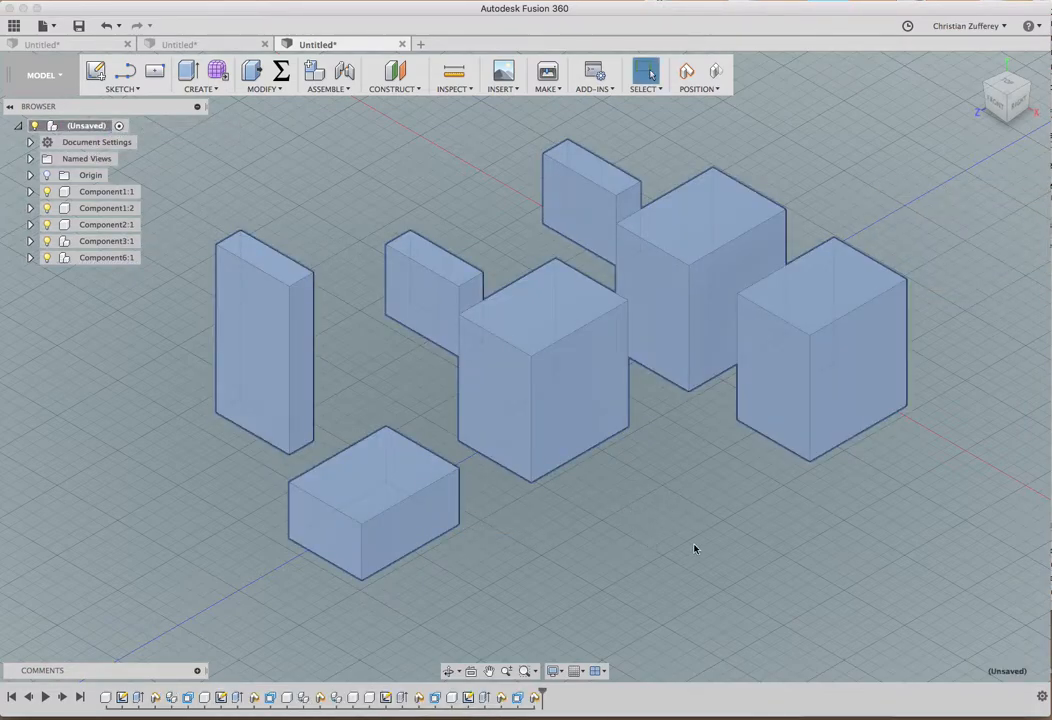
pyautogui.rightClick(695, 548)
pyautogui.click(757, 542)
pyautogui.rightClick(678, 507)
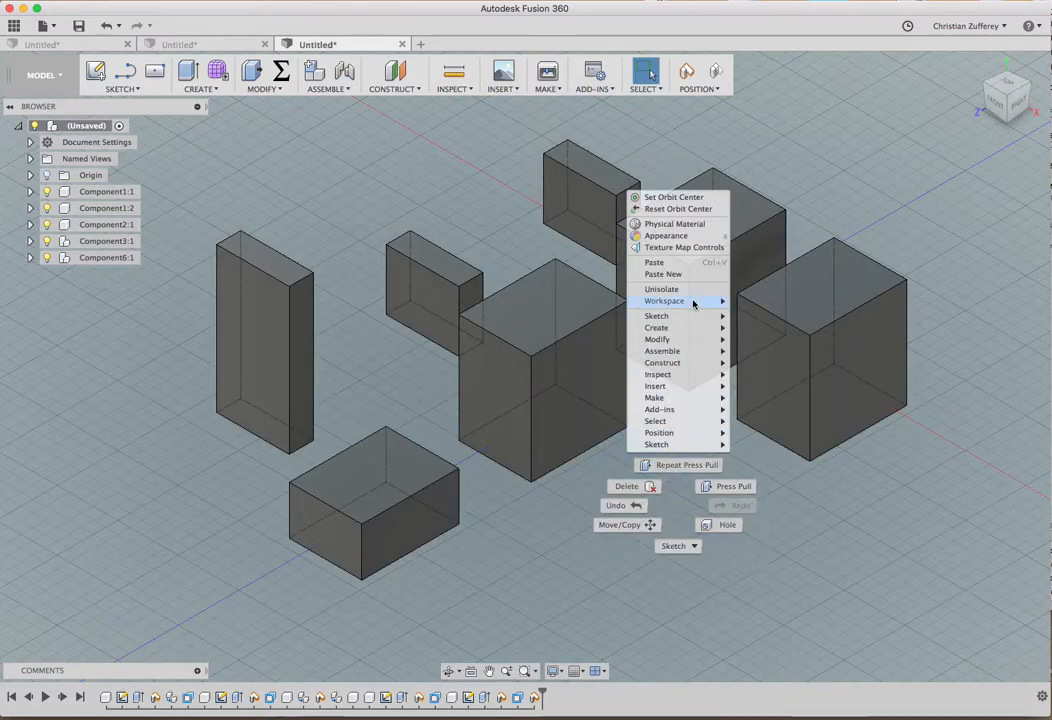
pyautogui.click(683, 237)
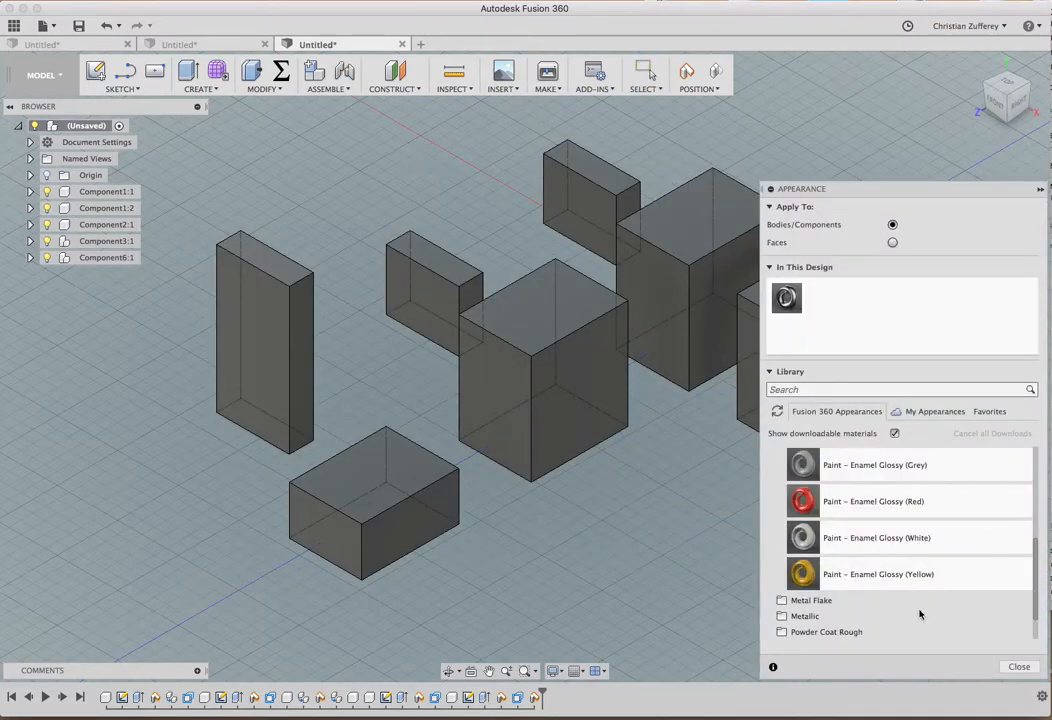
pyautogui.scroll(5, 915, 574)
pyautogui.scroll(1, 915, 574)
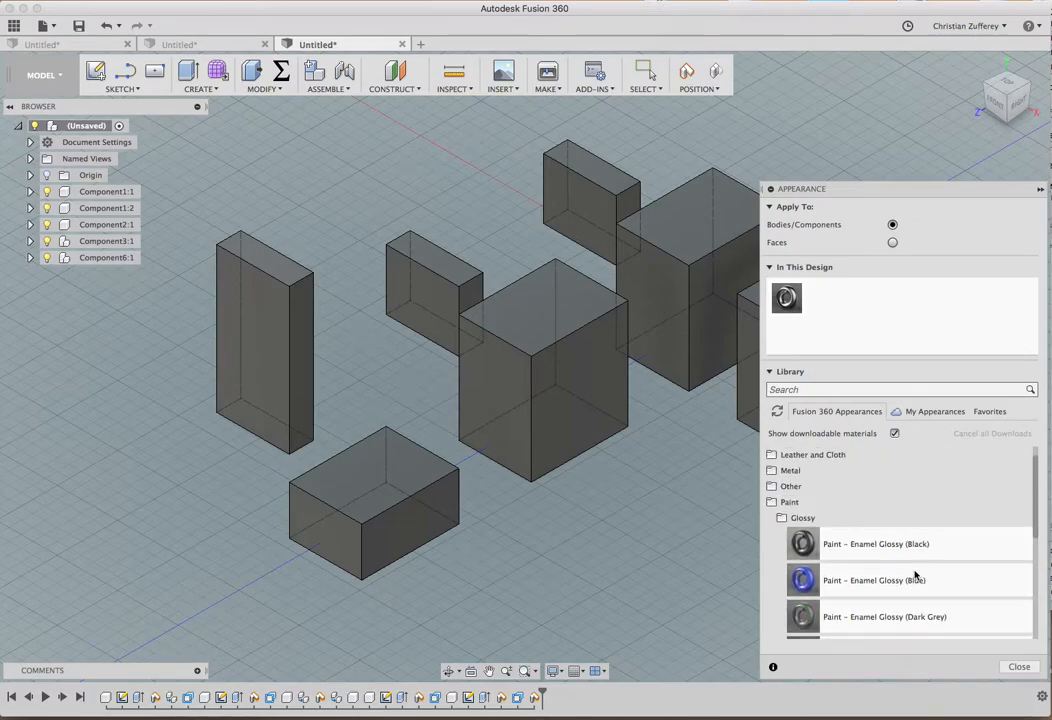
pyautogui.moveTo(869, 587); pyautogui.dragTo(686, 274)
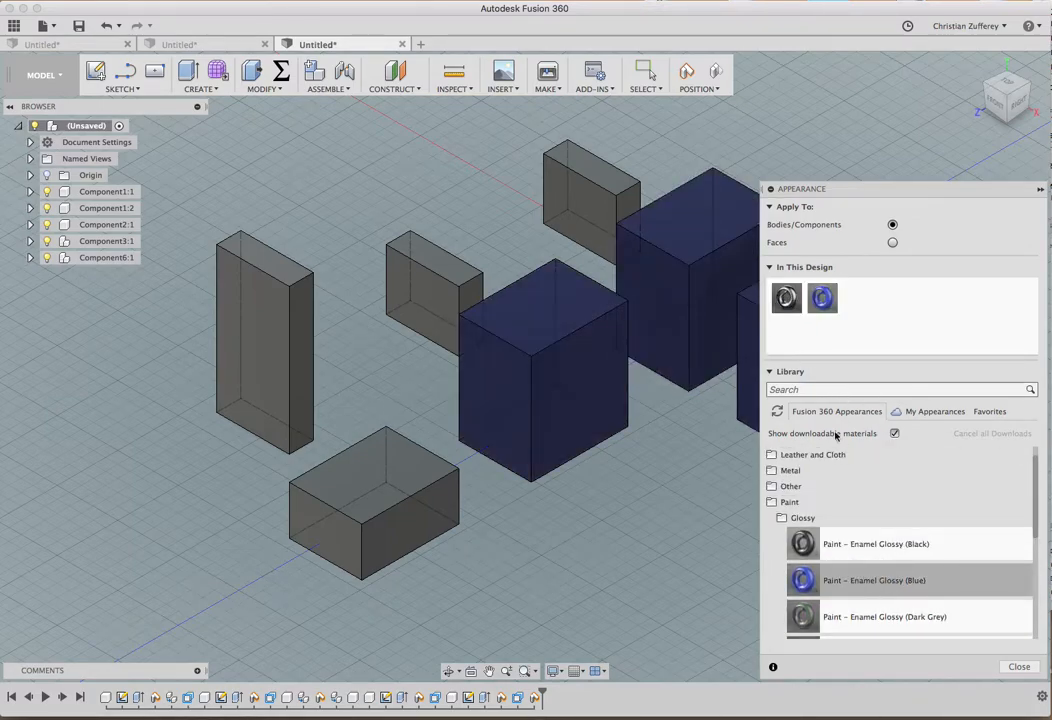
pyautogui.scroll(-5, 904, 582)
pyautogui.moveTo(891, 511); pyautogui.dragTo(681, 277)
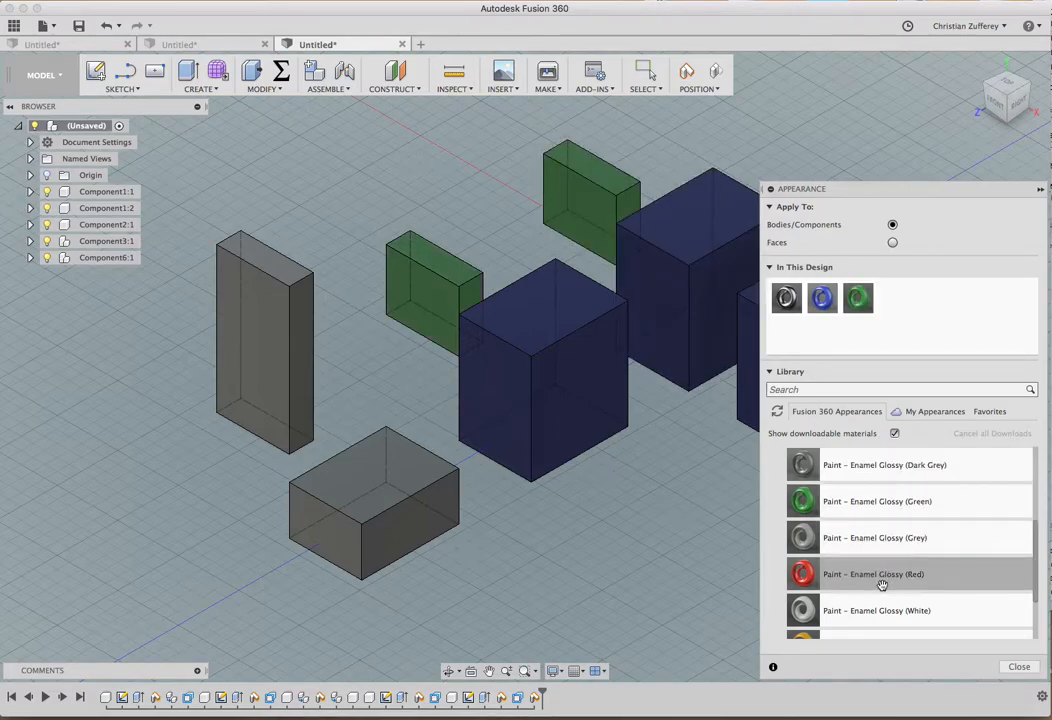
# Apply Paint - Enamel Glossy (Red) to the tall narrow box and Paint - Enamel Glossy (Yellow) to the low wide box of Component6:1.
pyautogui.moveTo(880, 585); pyautogui.dragTo(279, 359)
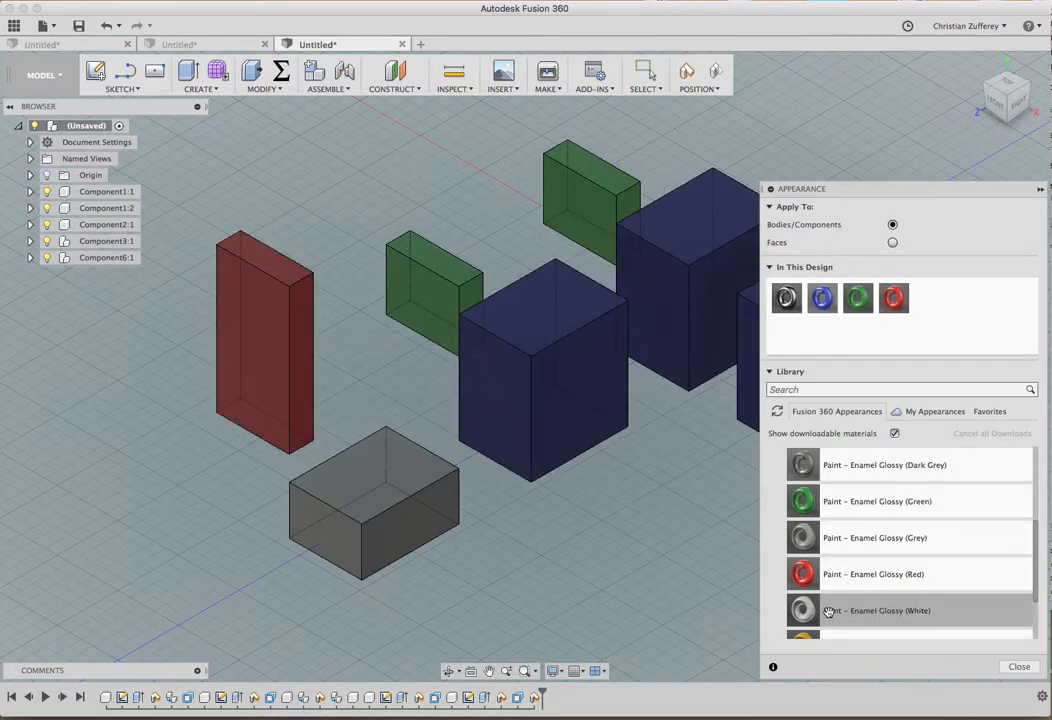
pyautogui.moveTo(820, 636); pyautogui.dragTo(387, 495)
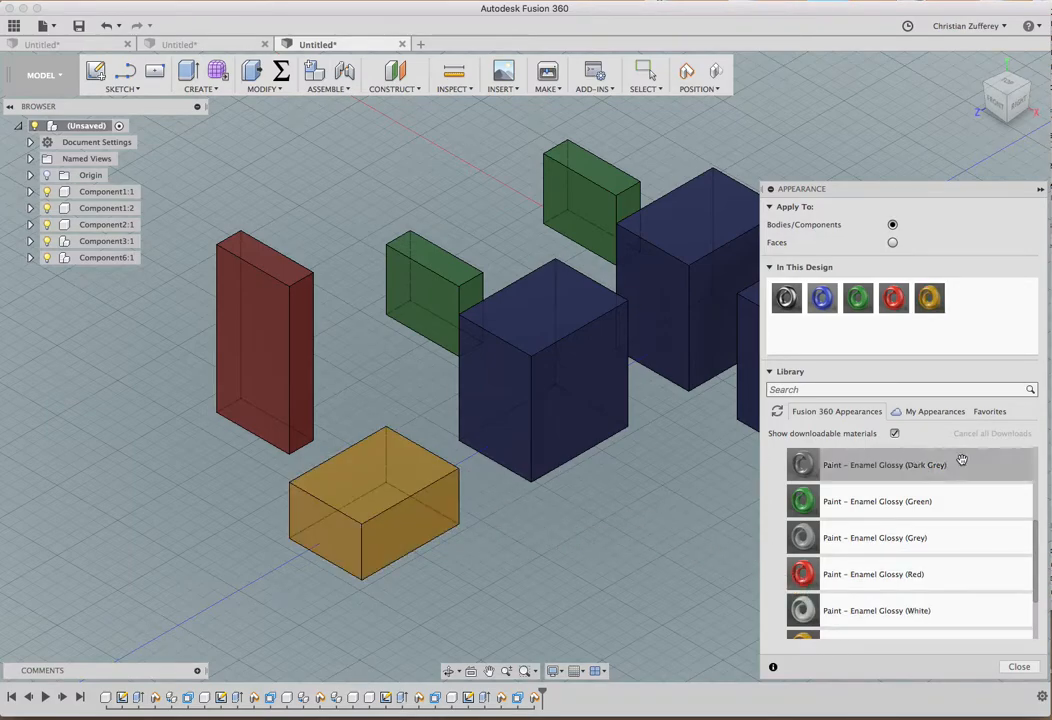
pyautogui.press('Escape')
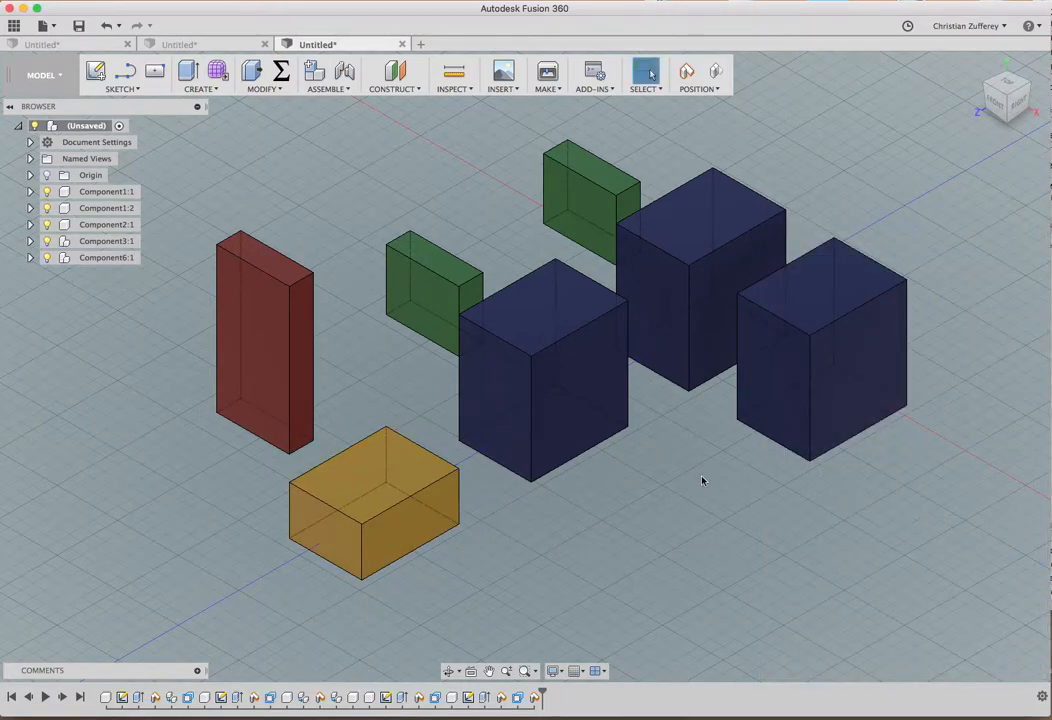